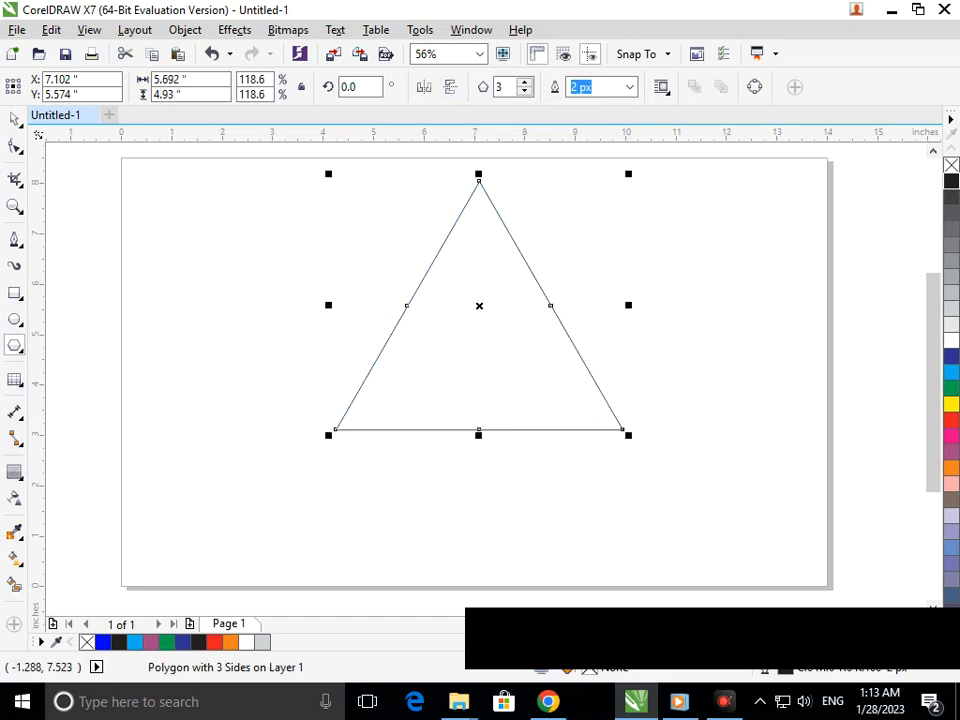
- Lower the triangle on the page and nest two progressively smaller copies inside it, the larger copy about 2.6 inches wide
click(14, 120)
click(191, 273)
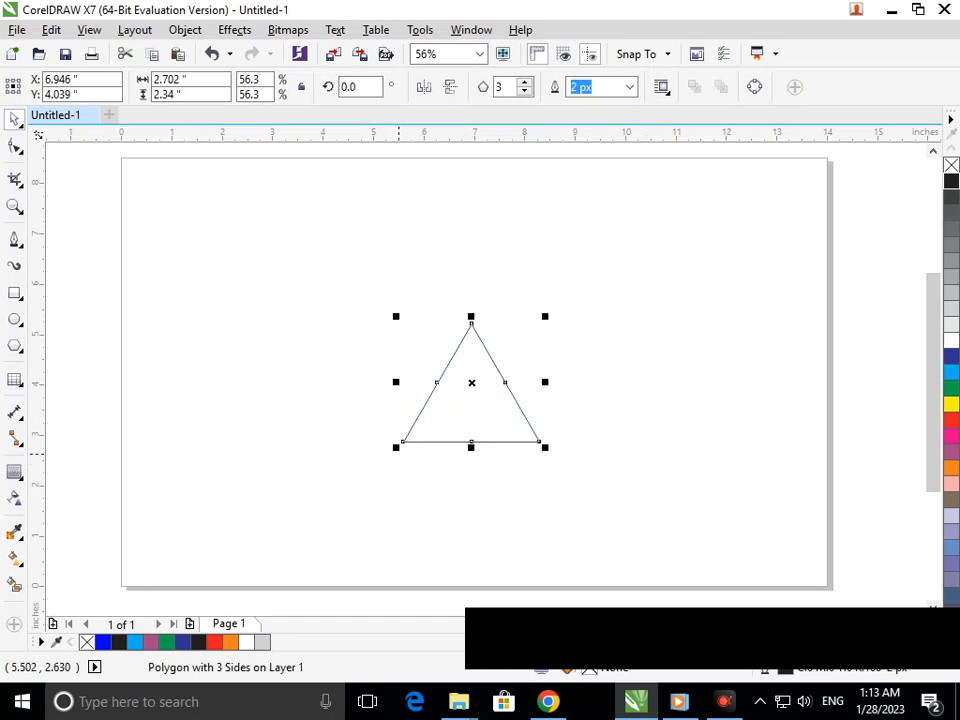
key(ctrl+z)
drag(321, 512, 447, 413)
right_click(393, 445)
click(629, 370)
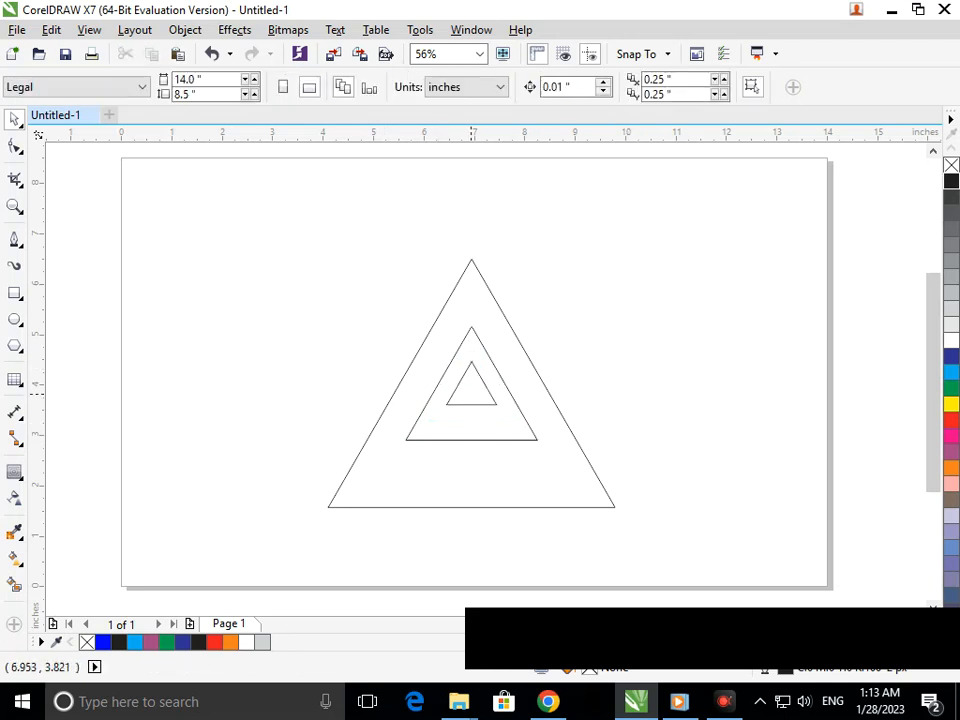
- Shrink the innermost triangle slightly and move it down, closer to the middle triangle's base
scroll(467, 372, up, 4)
click(454, 368)
drag(448, 371, 506, 395)
click(780, 338)
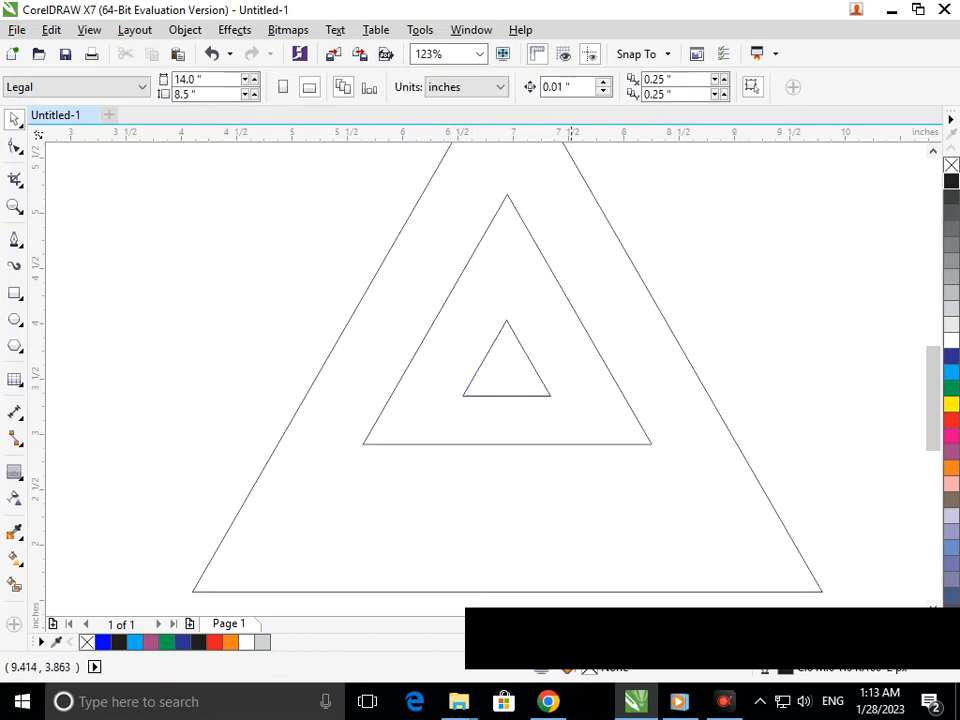
key(shift+F4)
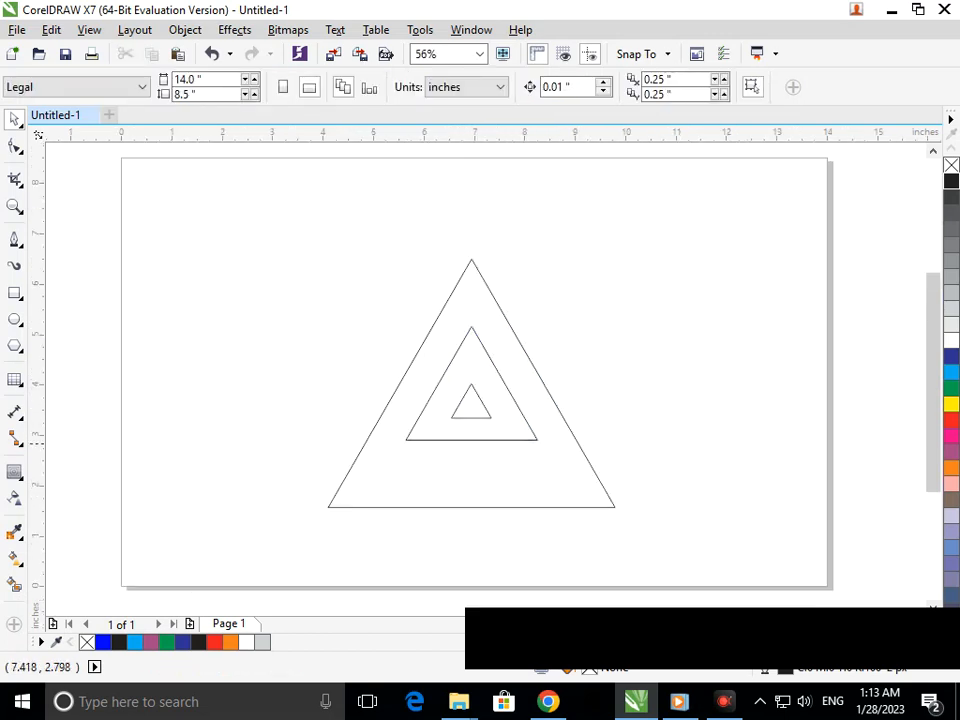
- Draw a rectangle about 1.77 by 0.41 inches centred across the middle triangle's base line
click(14, 292)
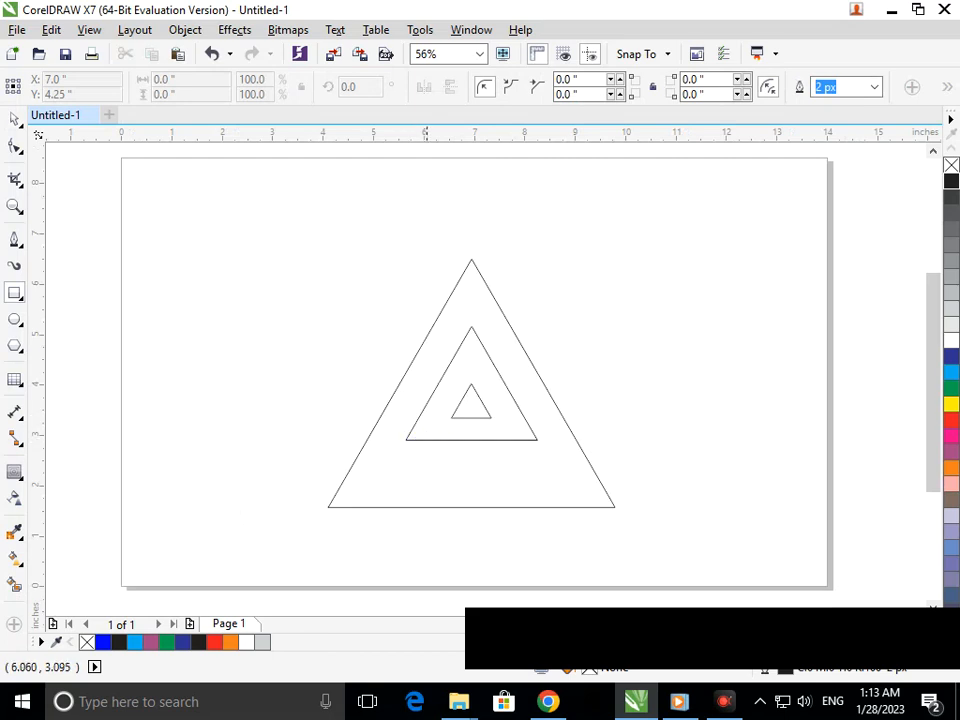
drag(428, 427, 517, 448)
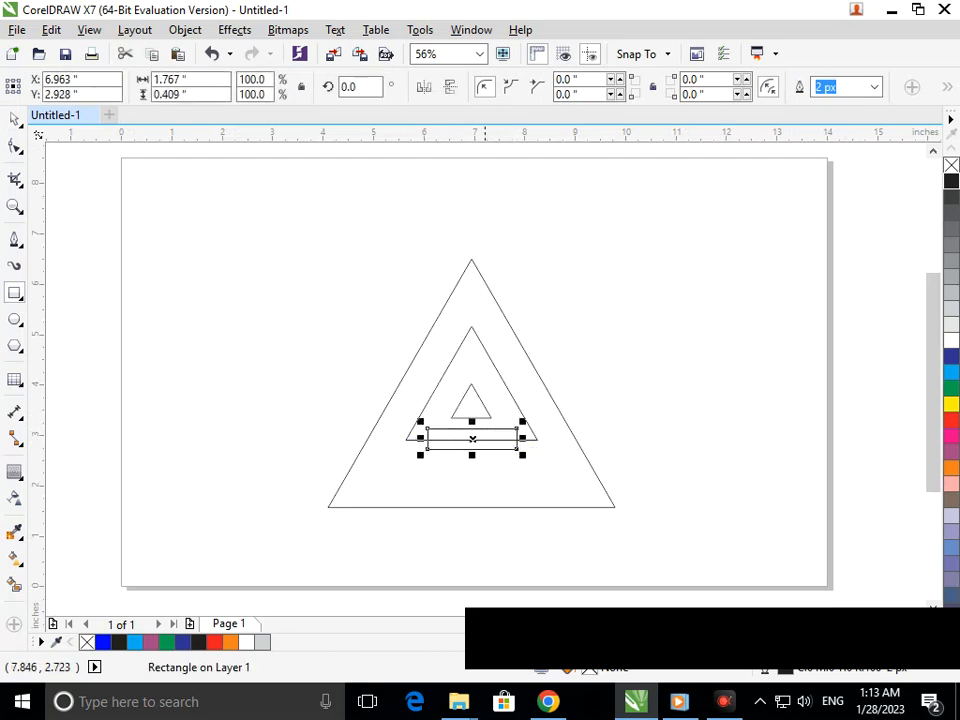
click(14, 119)
click(105, 307)
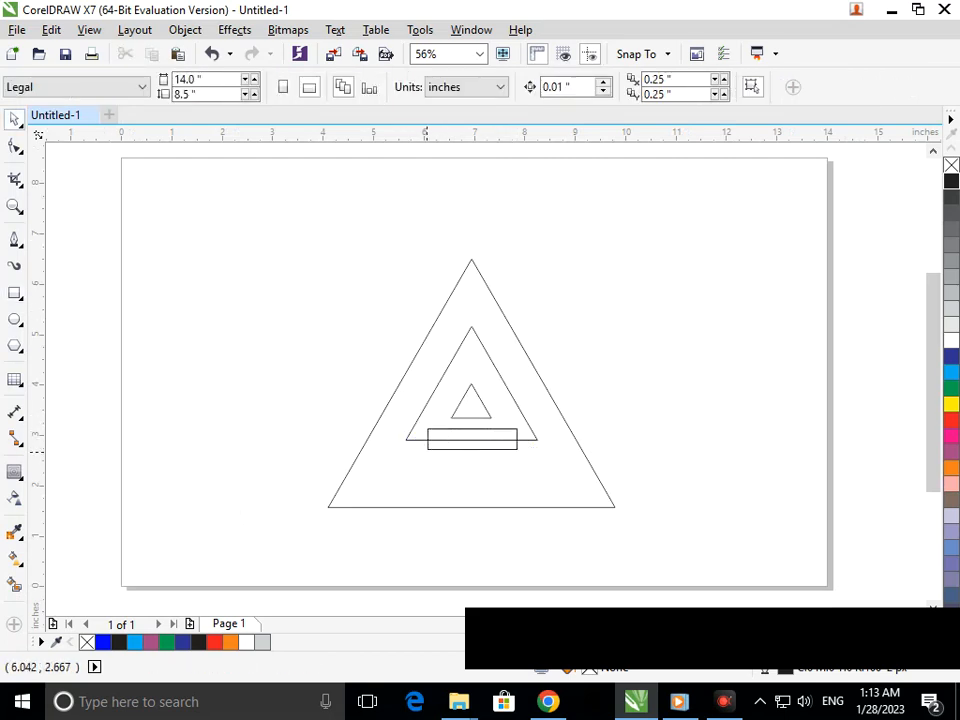
- Trim the middle triangle with the rectangle to notch its base, and delete the rectangle
click(436, 449)
shift+click(466, 337)
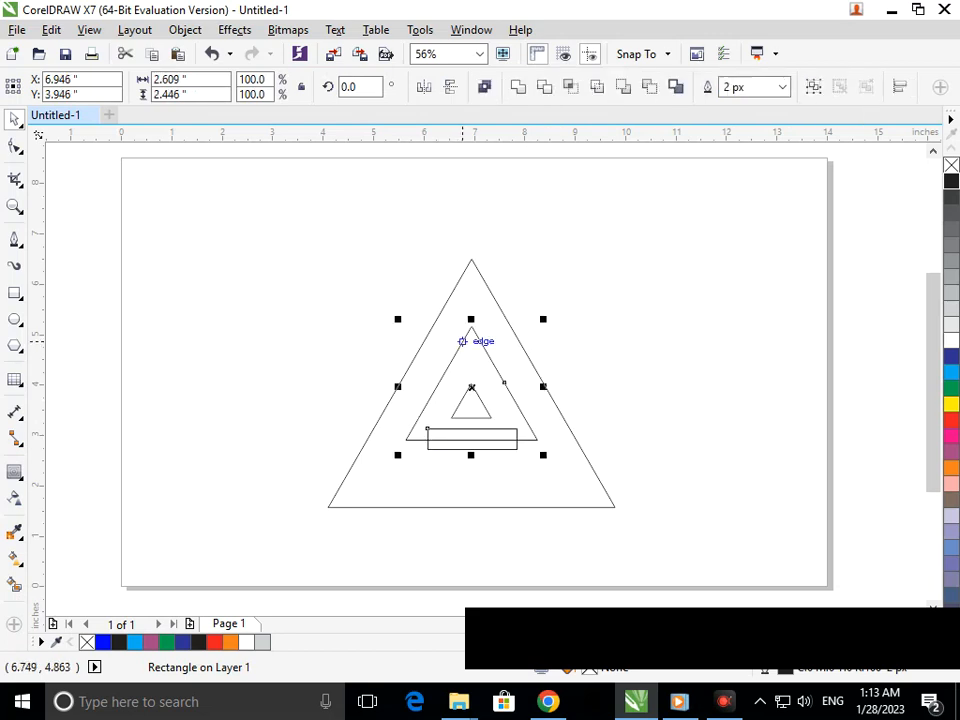
click(544, 87)
click(621, 346)
drag(475, 449, 481, 504)
key(Delete)
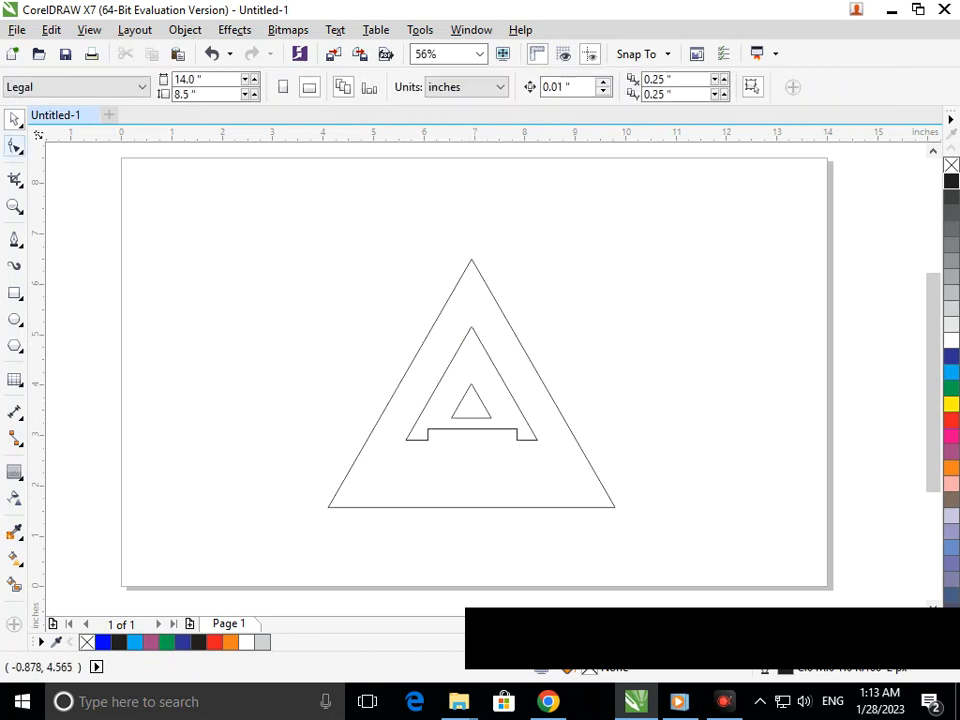
- Stretch the notched triangle's right foot diagonally down past the outer triangle's base by moving its two end nodes
click(530, 438)
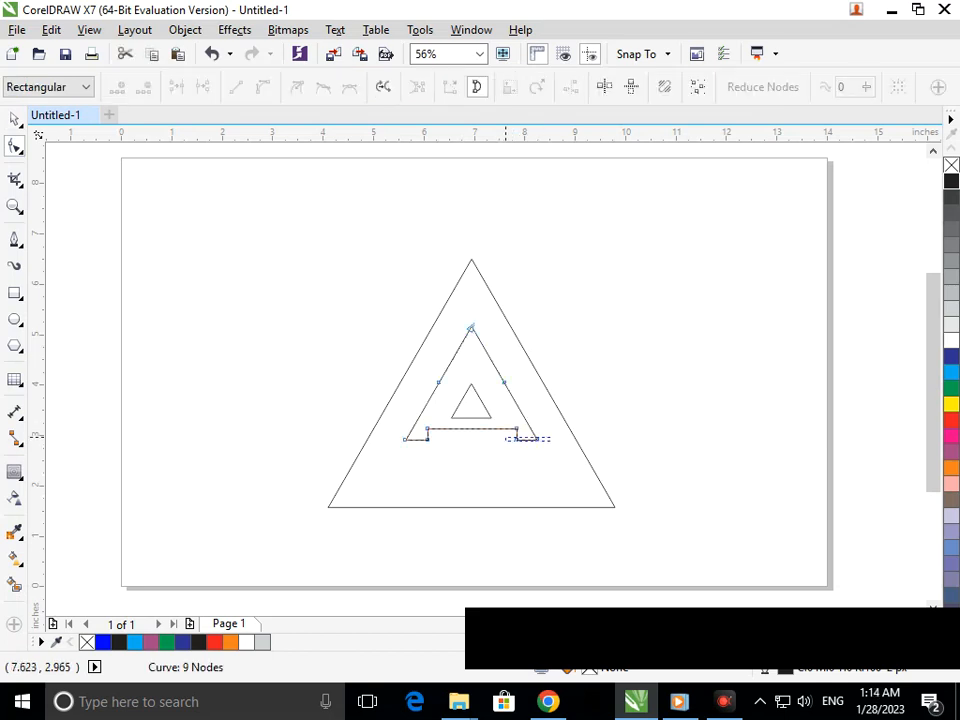
drag(505, 437, 555, 518)
key(ctrl+z)
drag(557, 469, 566, 530)
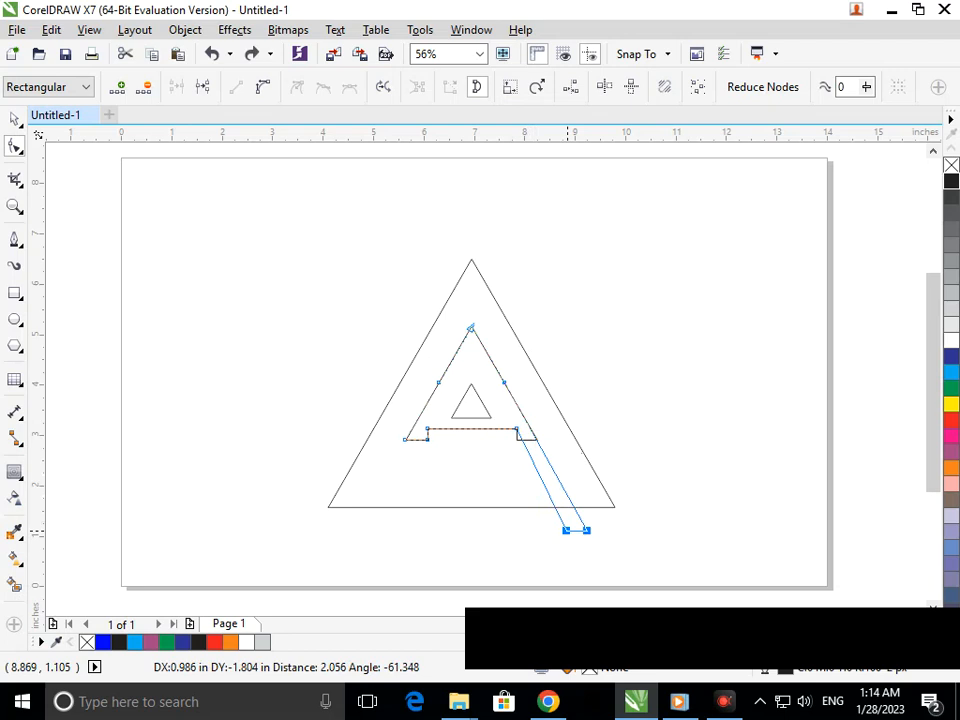
drag(566, 530, 564, 529)
- Shift the notch's upper right corner node slightly left to make the extended leg's sides parallel
key(F2)
drag(446, 390, 624, 508)
drag(409, 292, 389, 293)
key(F3)
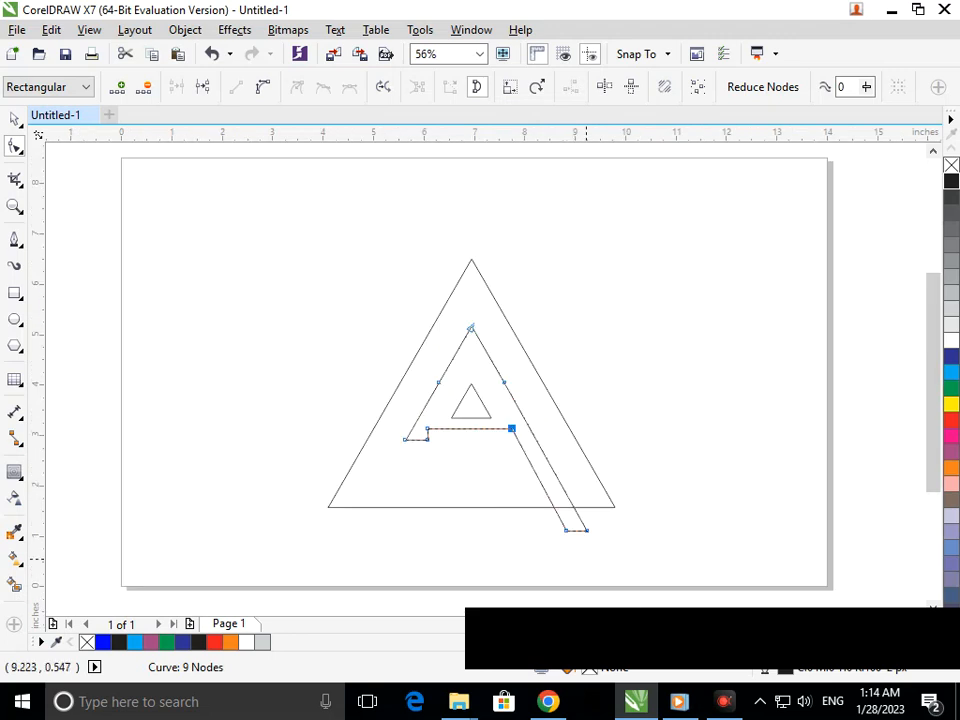
- Smart Fill the area between the outer triangle and the notched shape, and the innermost triangle, with blue
click(14, 584)
click(422, 487)
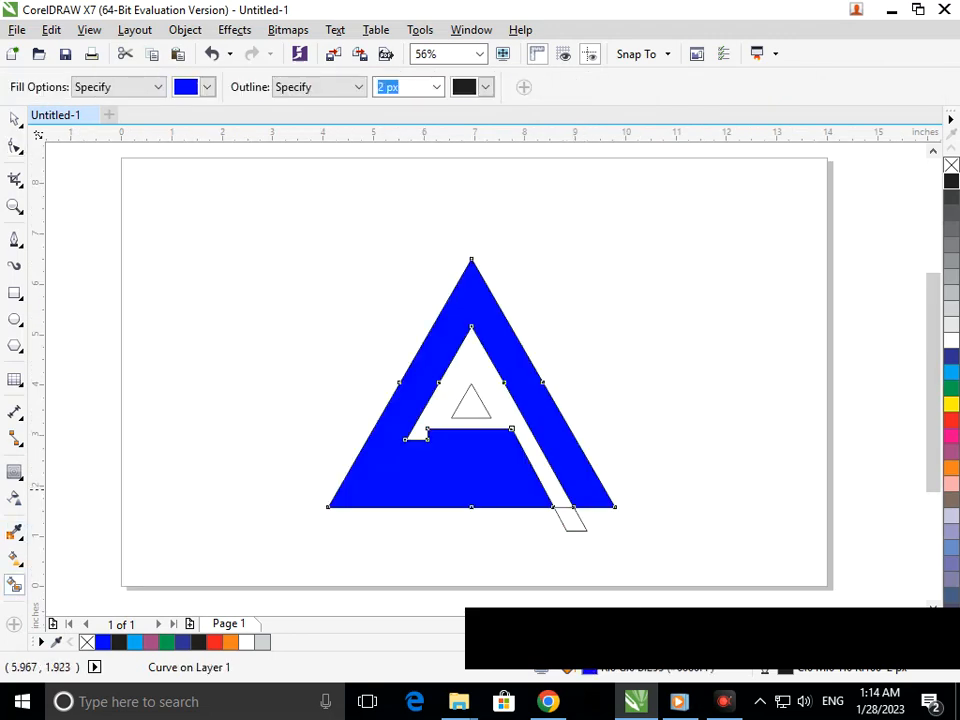
click(471, 405)
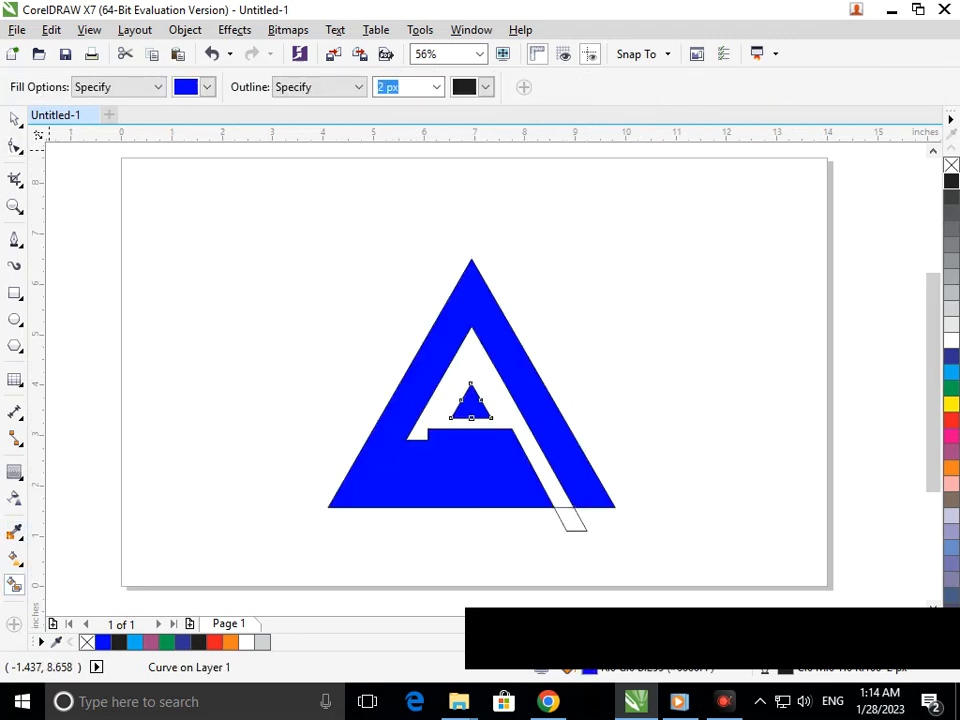
- Delete the original notched shape and the original outer triangle outline left around the blue fills
click(14, 119)
click(534, 513)
drag(565, 525, 577, 555)
key(Delete)
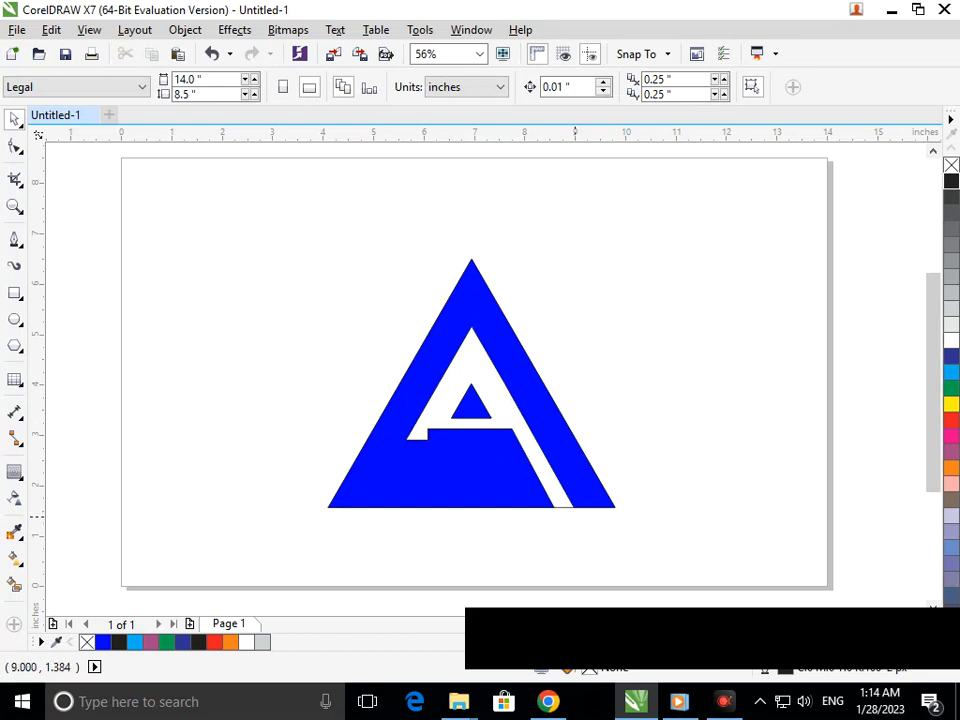
drag(563, 507, 585, 561)
key(Delete)
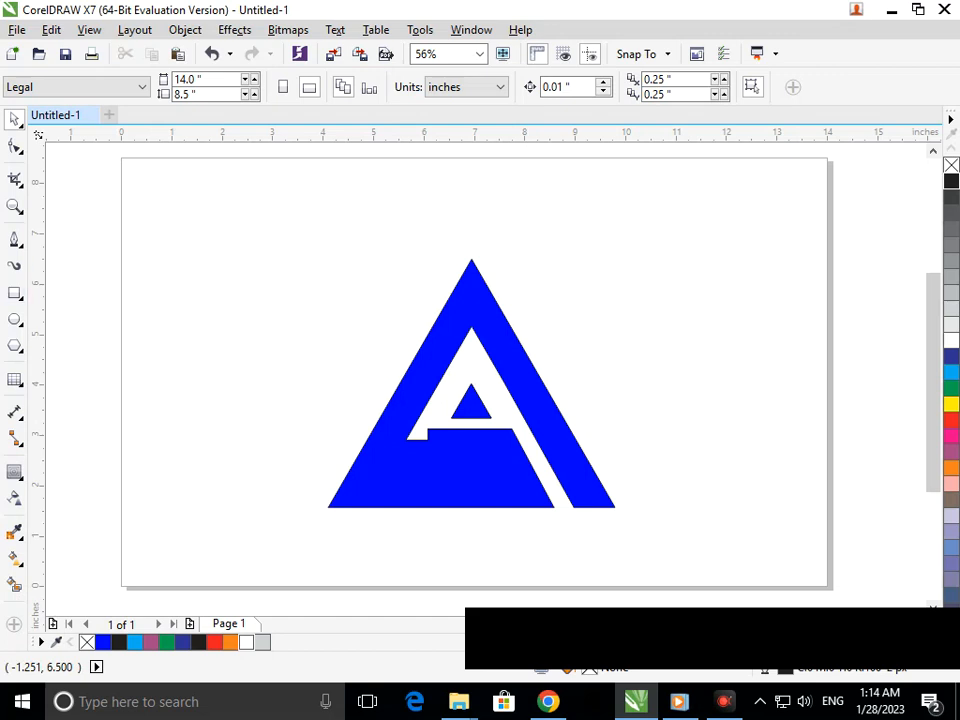
click(14, 239)
click(472, 259)
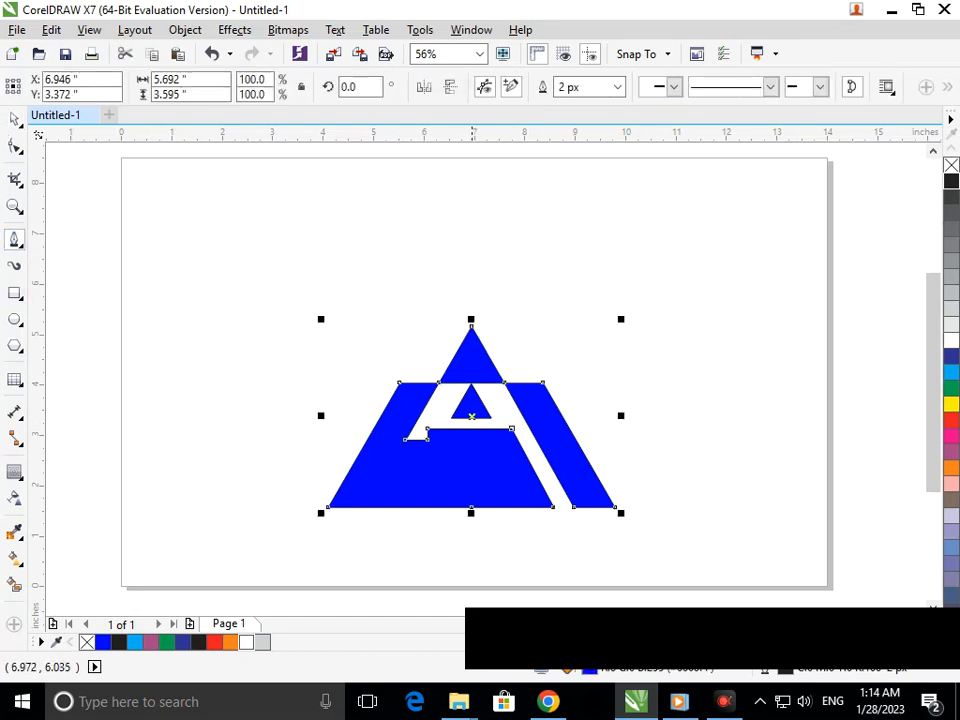
key(ctrl+z)
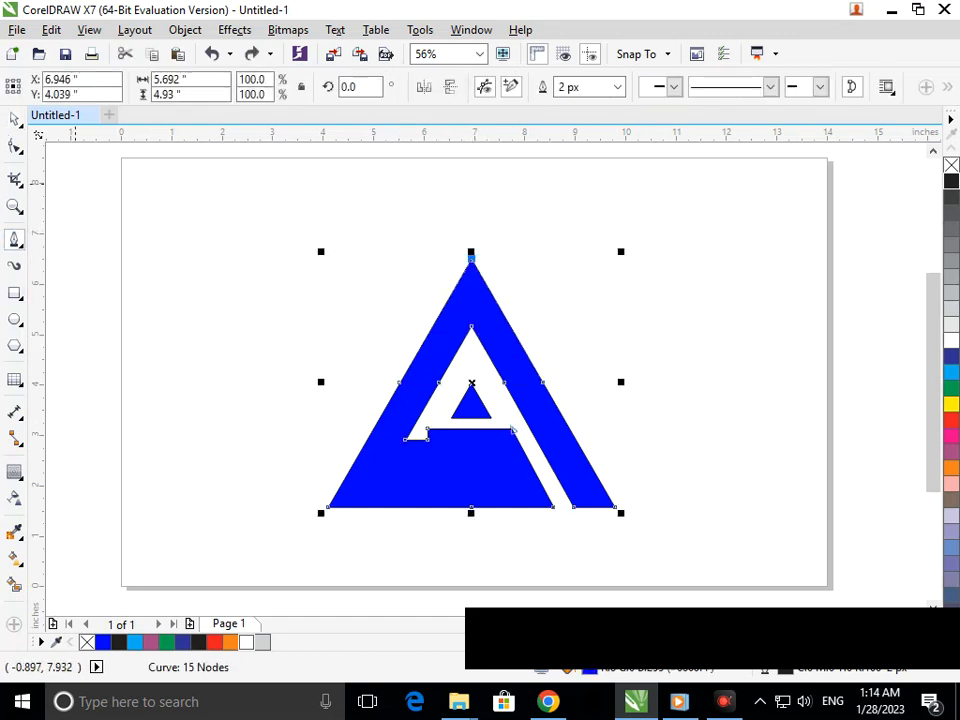
- Draw a vertical 2-point line about 4.93 inches long from the logo's apex to the middle of its base
click(19, 244)
click(19, 244)
click(19, 244)
click(19, 244)
click(17, 241)
click(45, 257)
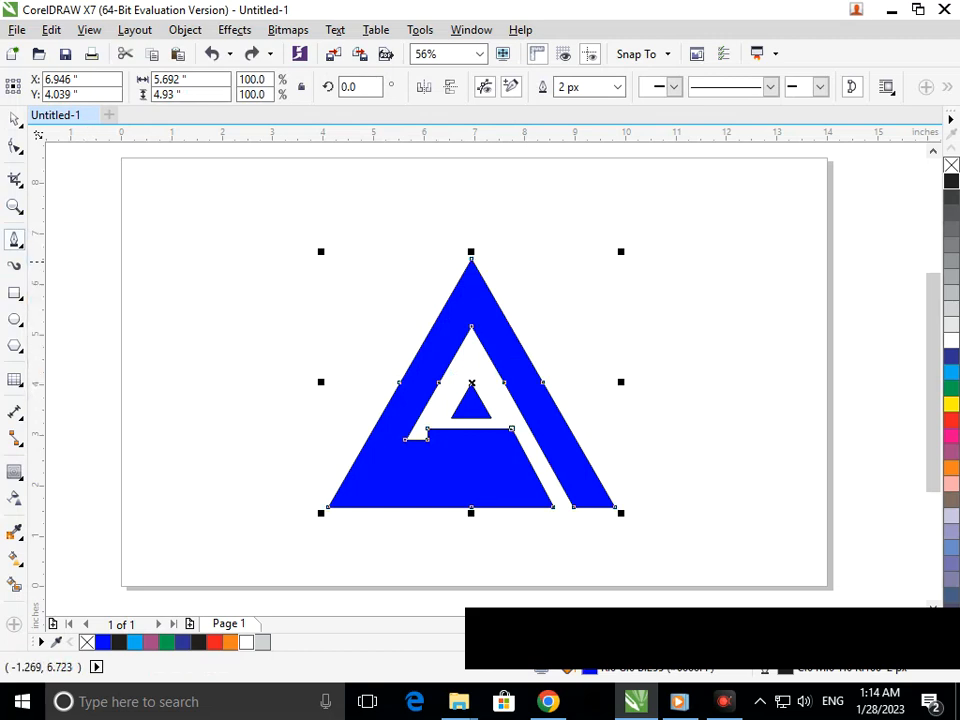
drag(471, 258, 471, 507)
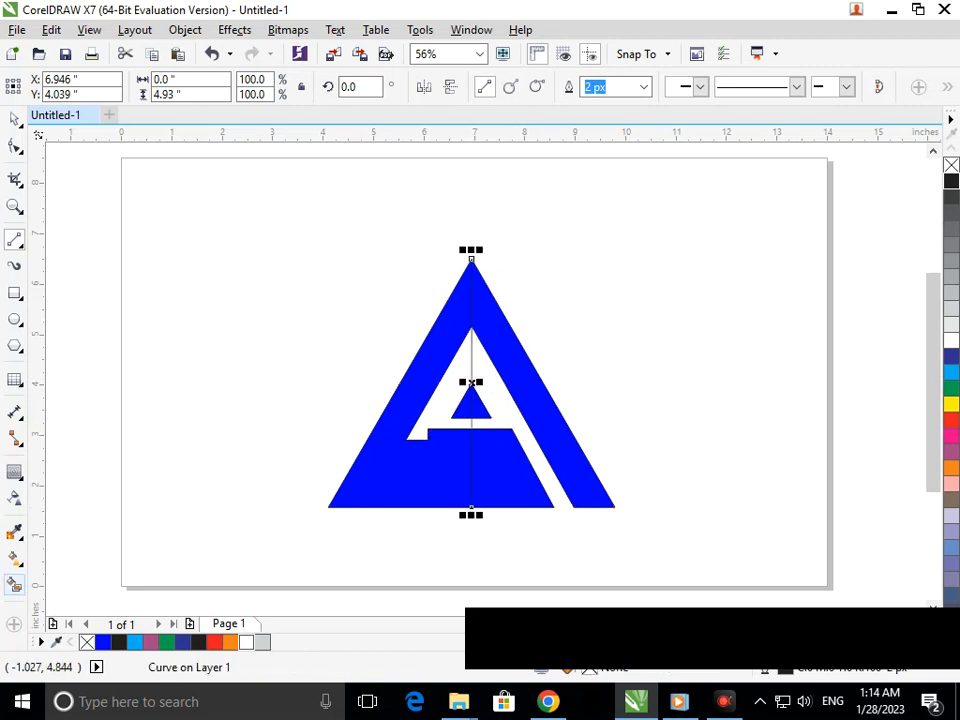
- Smart Fill the right leg, lower block and small triangle right of the centre line, and colour these pieces light blue
click(15, 585)
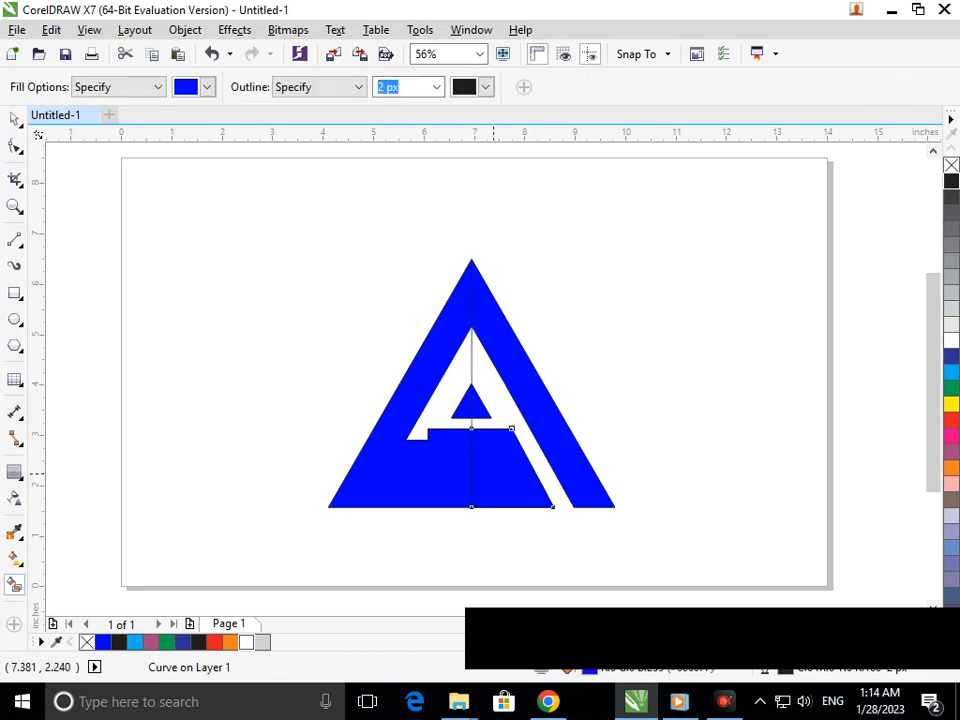
click(569, 448)
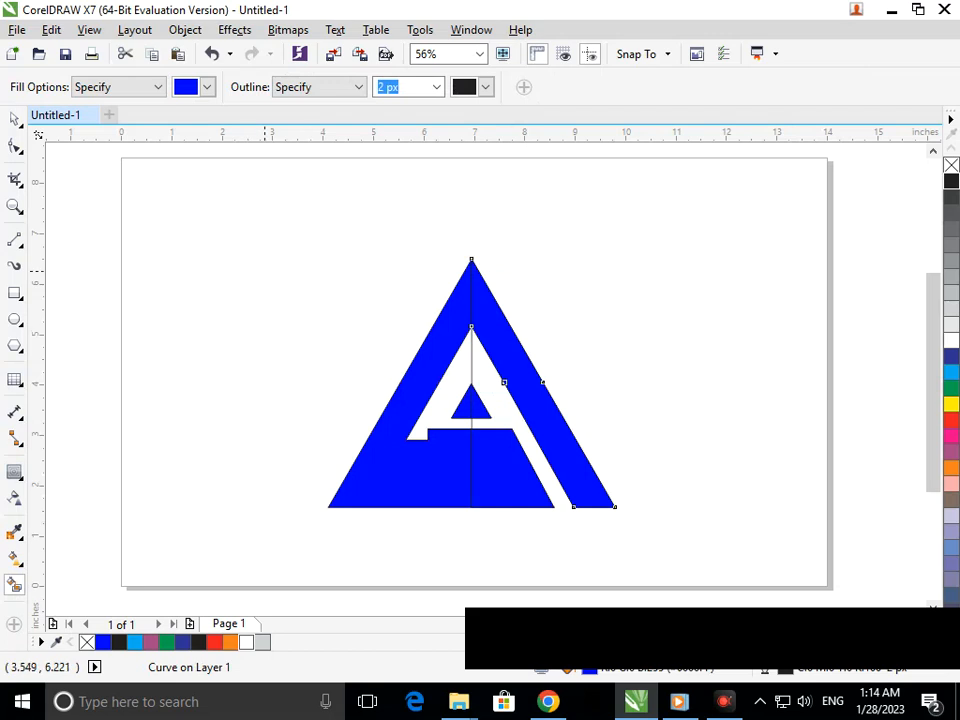
click(951, 372)
click(530, 481)
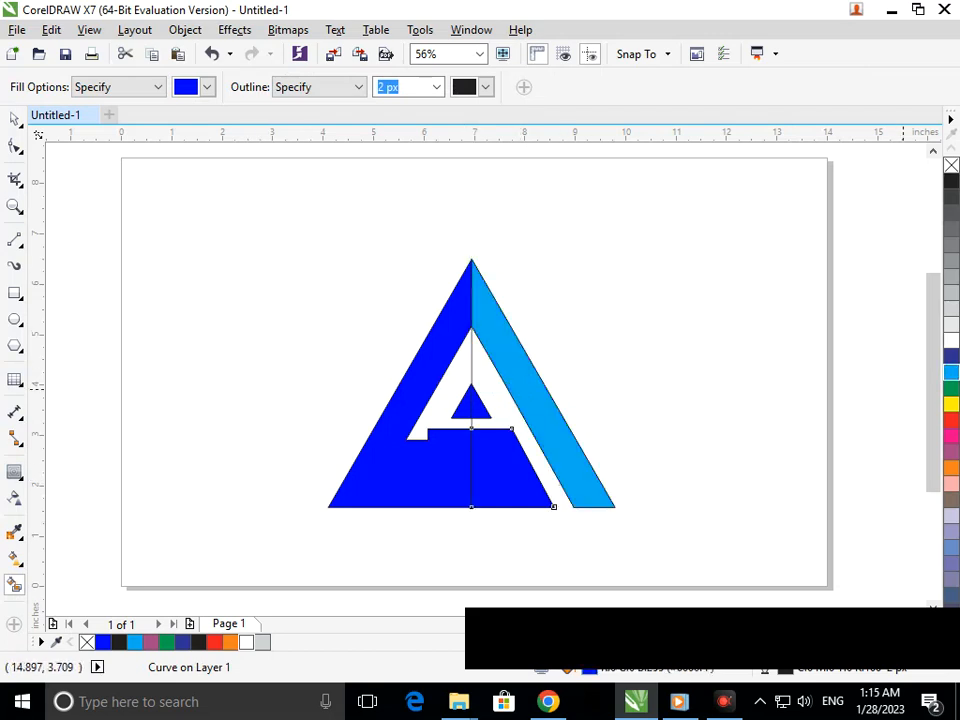
click(951, 372)
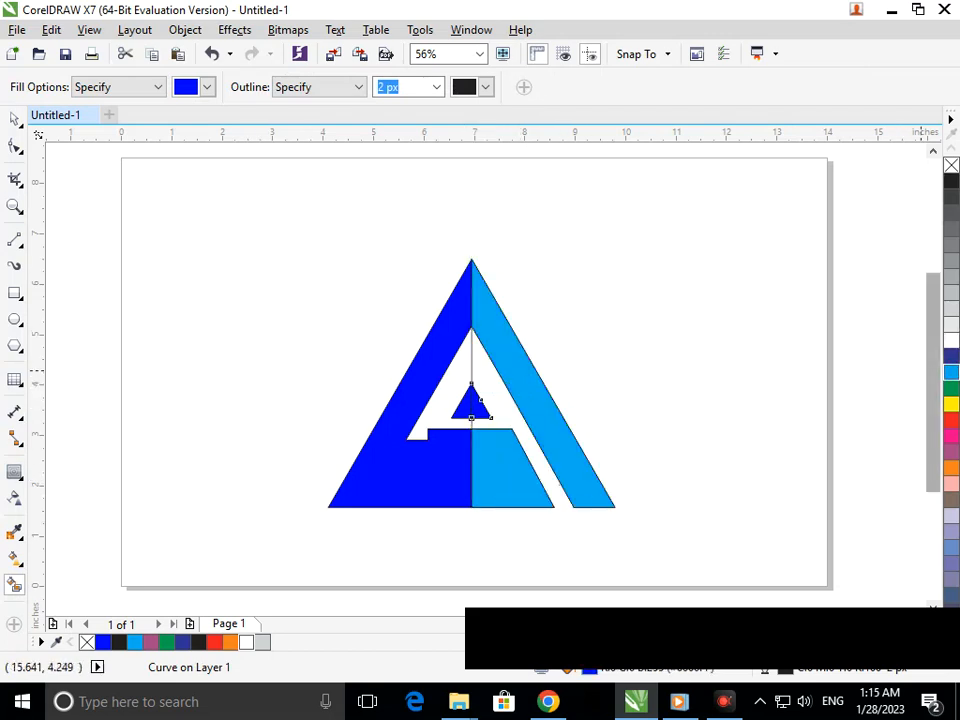
click(481, 401)
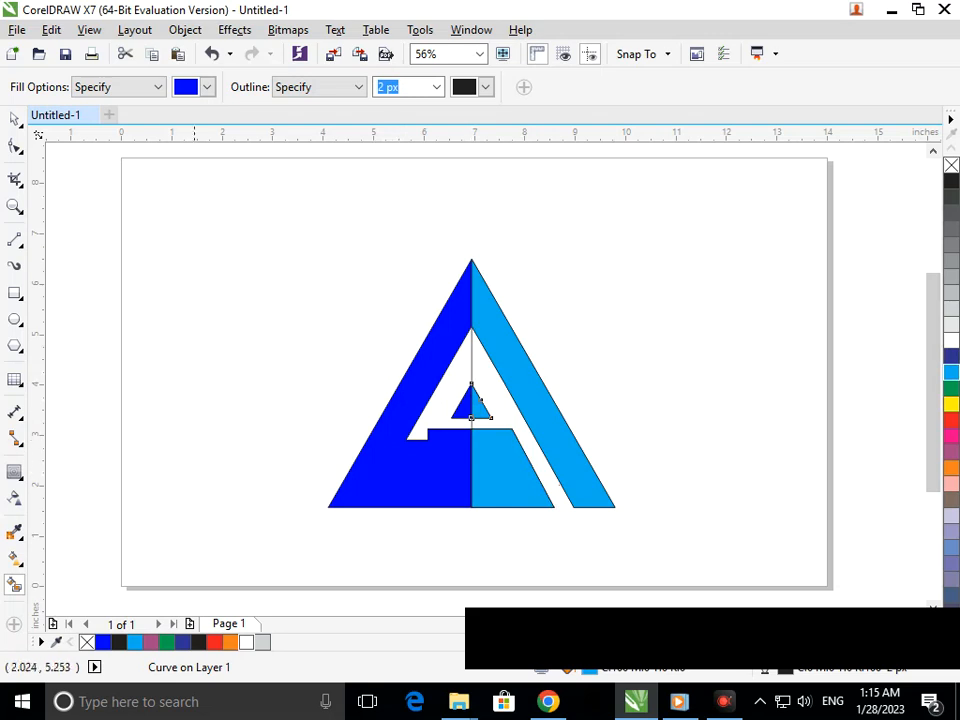
- Smart Fill the right leg, the right part of the lower block and the small triangle's right half with blue
click(576, 471)
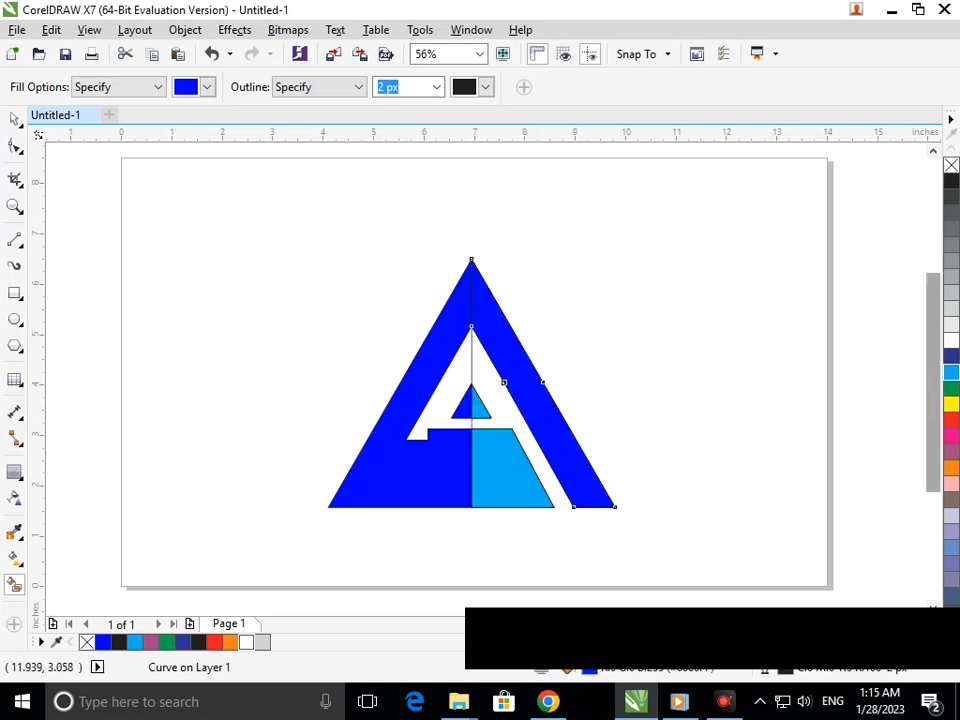
click(500, 468)
click(482, 408)
- Select the three blue pieces right of the centre line together, undoing any test moves
click(15, 558)
click(92, 556)
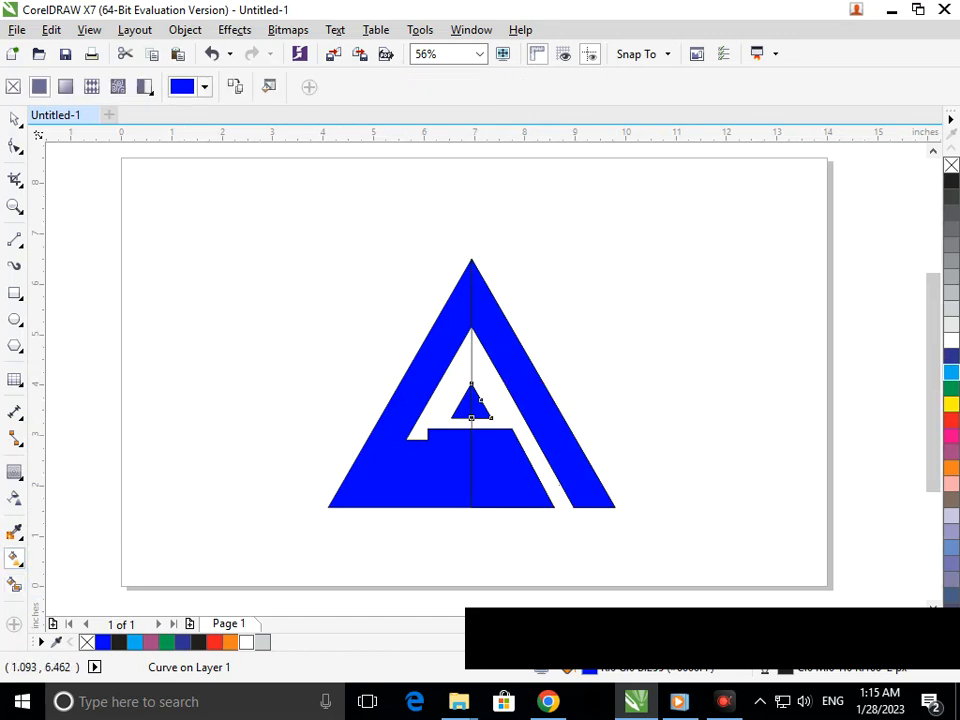
click(14, 119)
click(512, 527)
drag(507, 480, 503, 505)
key(ctrl+z)
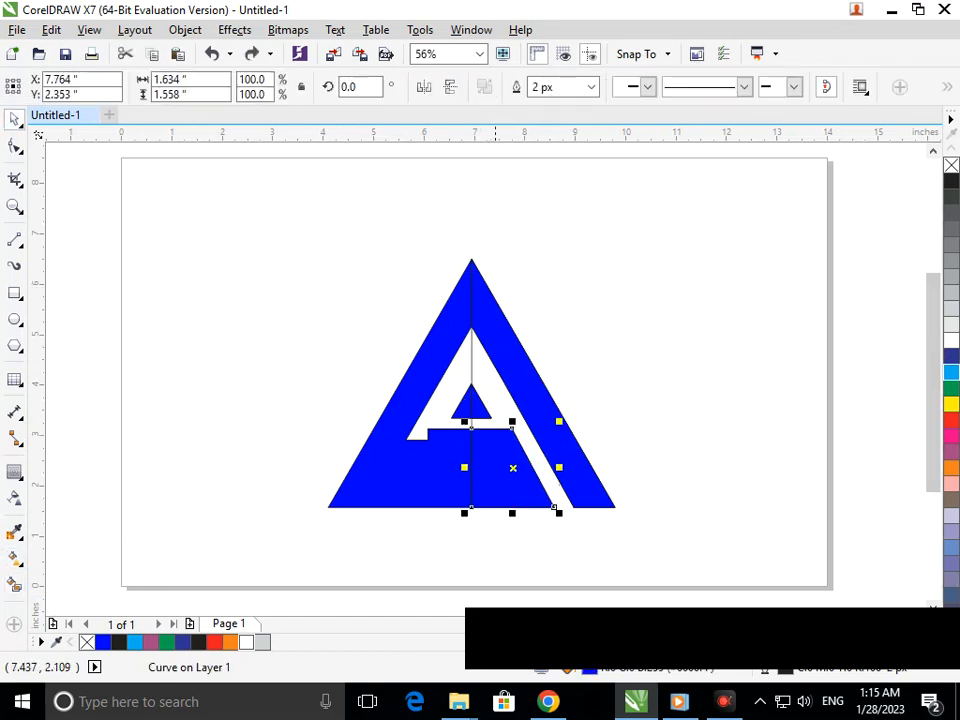
shift+click(480, 410)
shift+click(544, 408)
drag(543, 410, 570, 517)
key(ctrl+z)
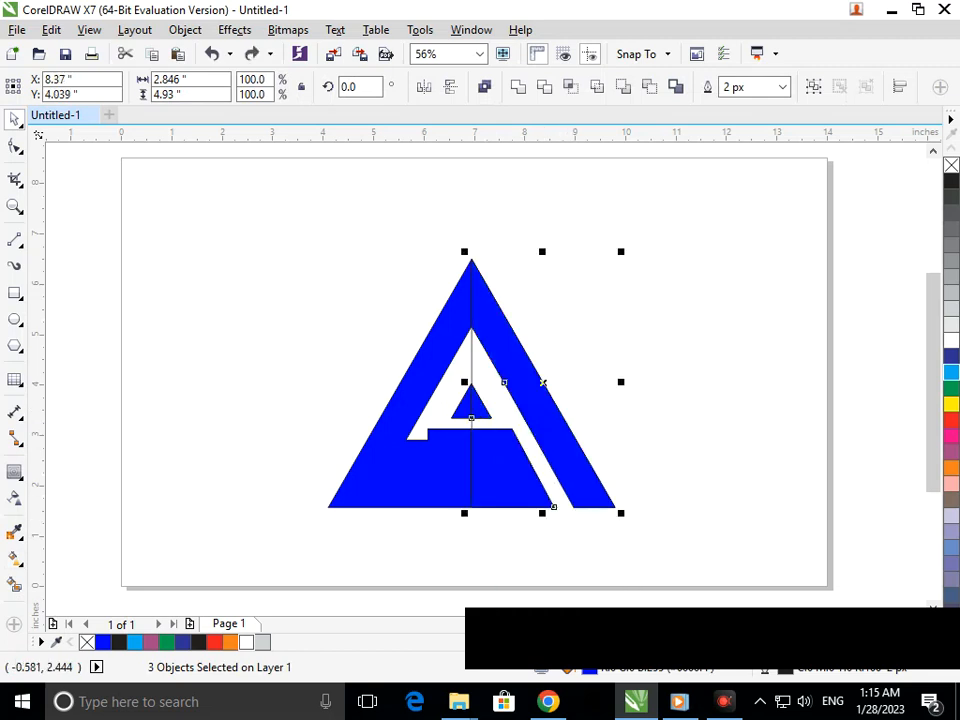
- Apply a linear gradient to the three selected pieces, from blue at the right foot to dark navy blue at the apex
click(18, 562)
click(88, 557)
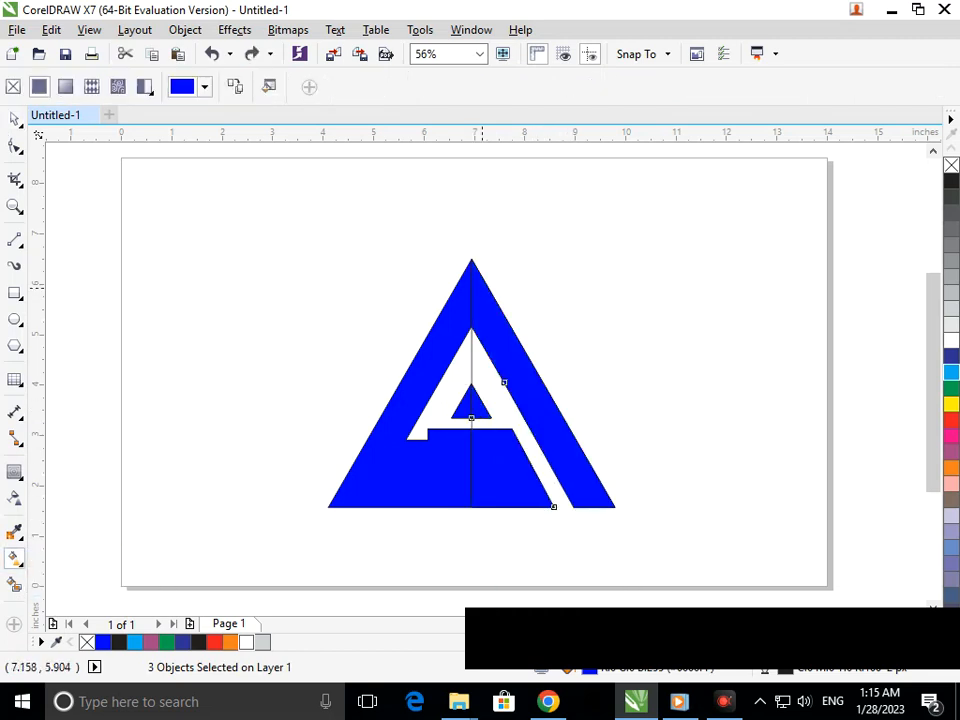
drag(593, 506, 485, 282)
click(530, 272)
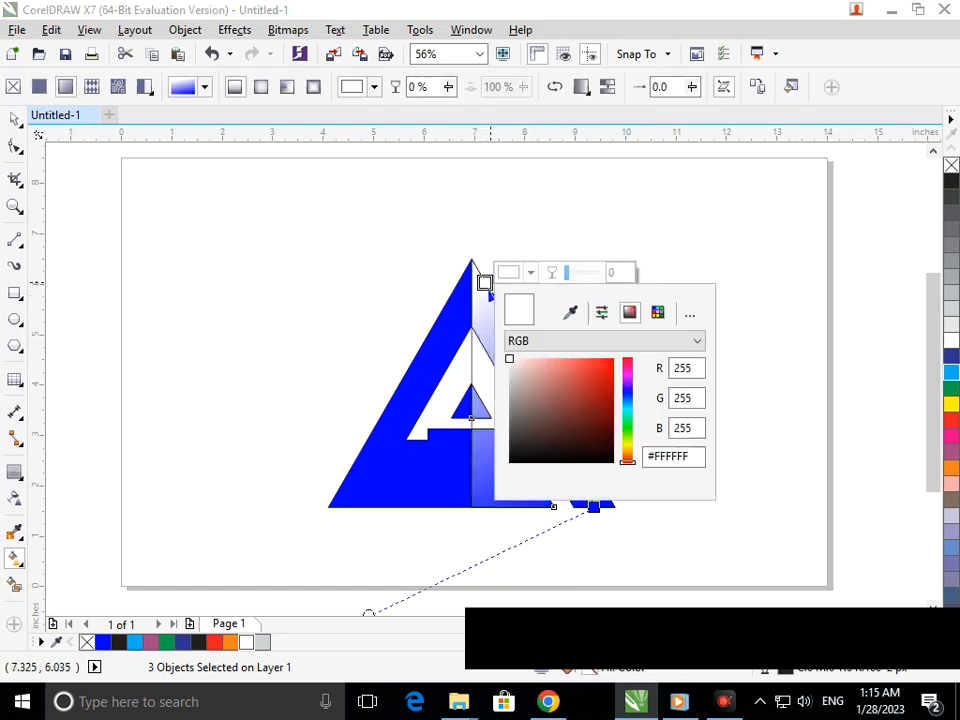
click(579, 390)
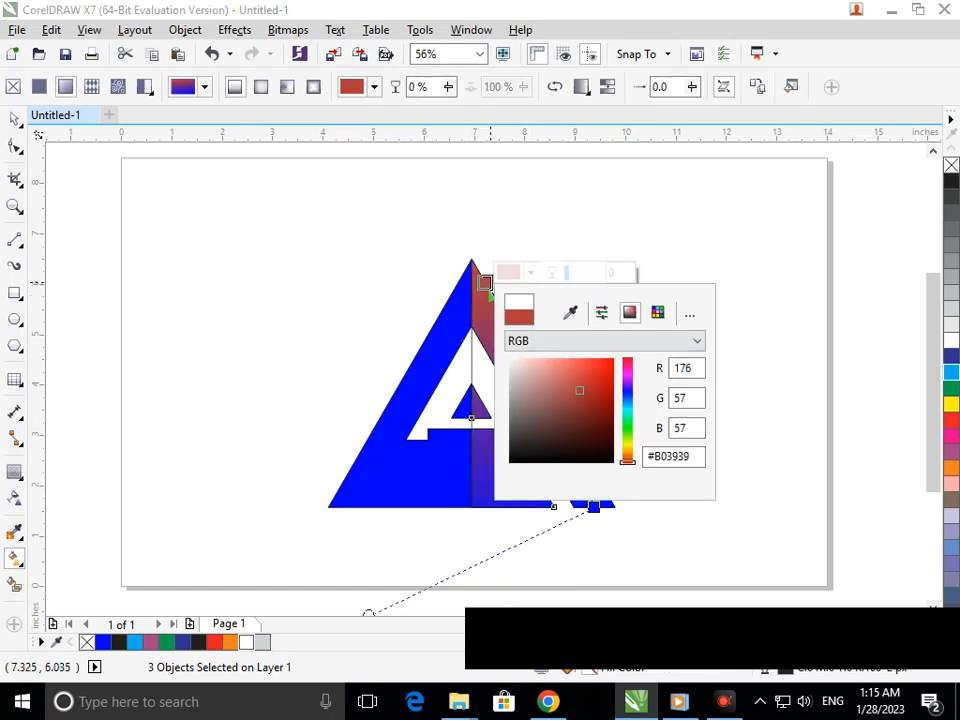
click(627, 391)
mouse_move(588, 403)
mouse_down()
mouse_move(593, 409)
mouse_move(596, 390)
mouse_move(604, 407)
mouse_up()
click(331, 376)
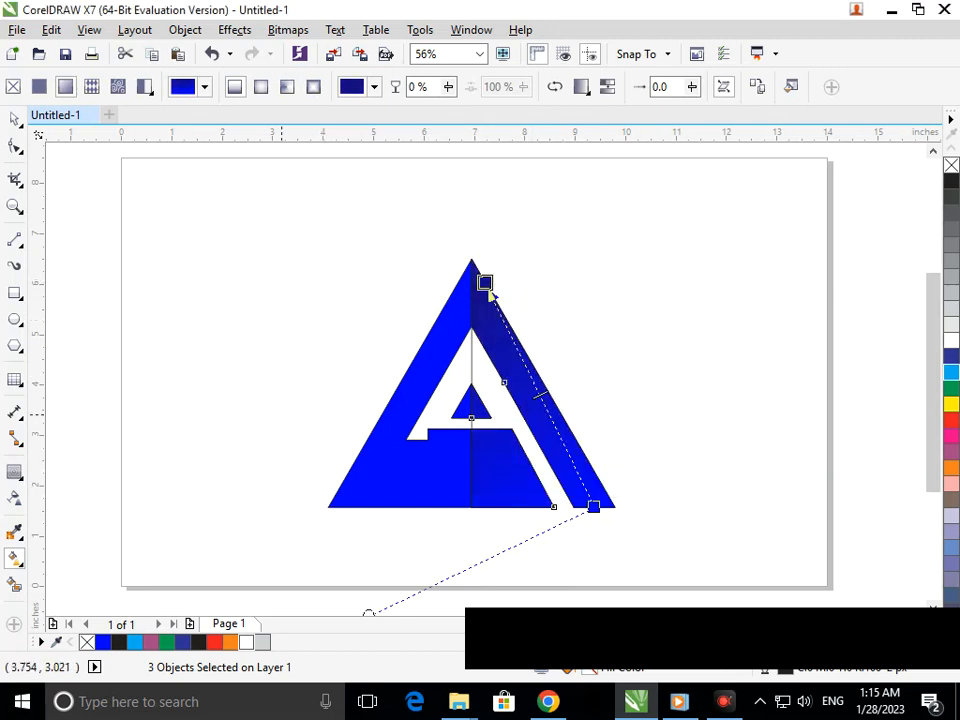
- Delete the vertical dividing line through the logo's centre
key(space)
key(Escape)
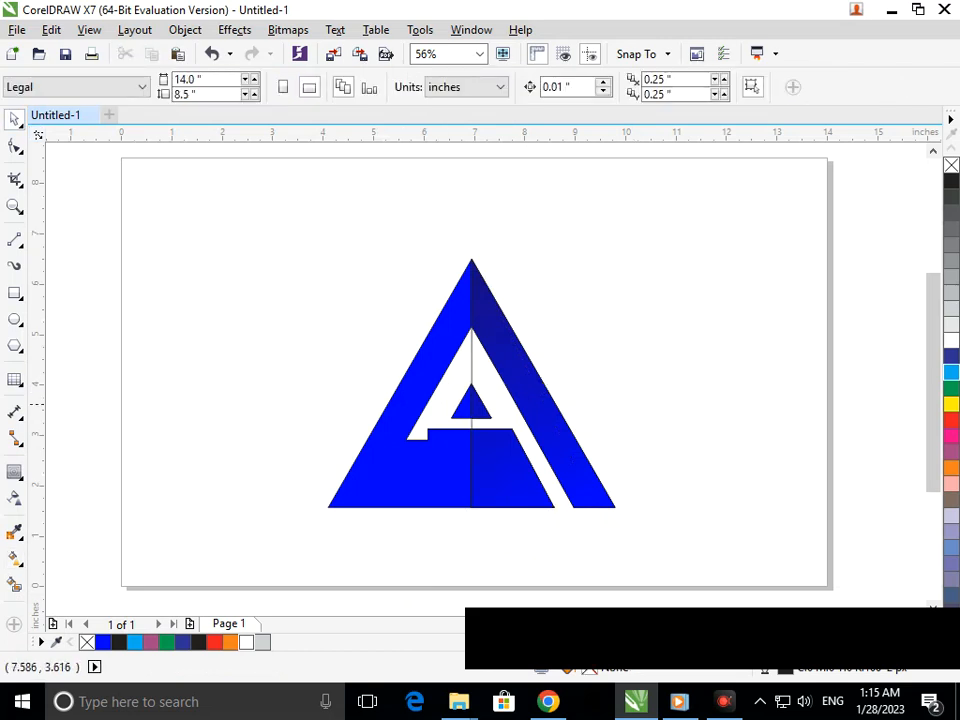
click(472, 372)
key(Delete)
scroll(375, 312, down, 1)
drag(197, 222, 649, 514)
drag(505, 467, 554, 484)
key(ctrl+z)
click(524, 530)
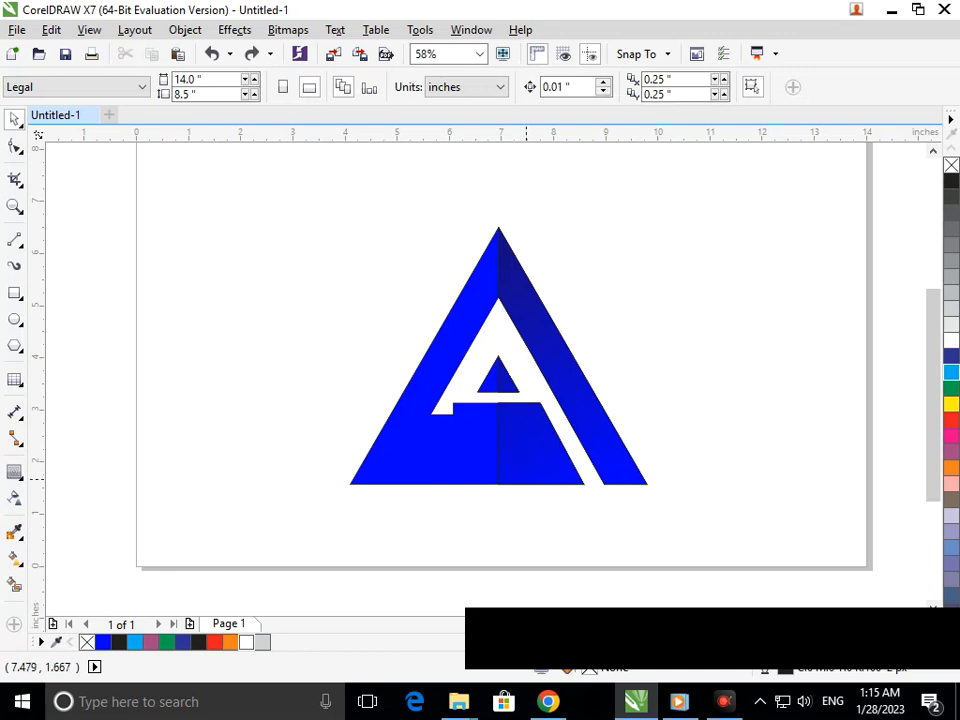
- Undo the gradient, the separate right-side pieces and the vertical dividing line, back to the plain solid blue letter A
key(ctrl+z)
key(ctrl+z)
key(ctrl+z)
key(ctrl+z)
key(ctrl+z)
key(ctrl+z)
key(ctrl+z)
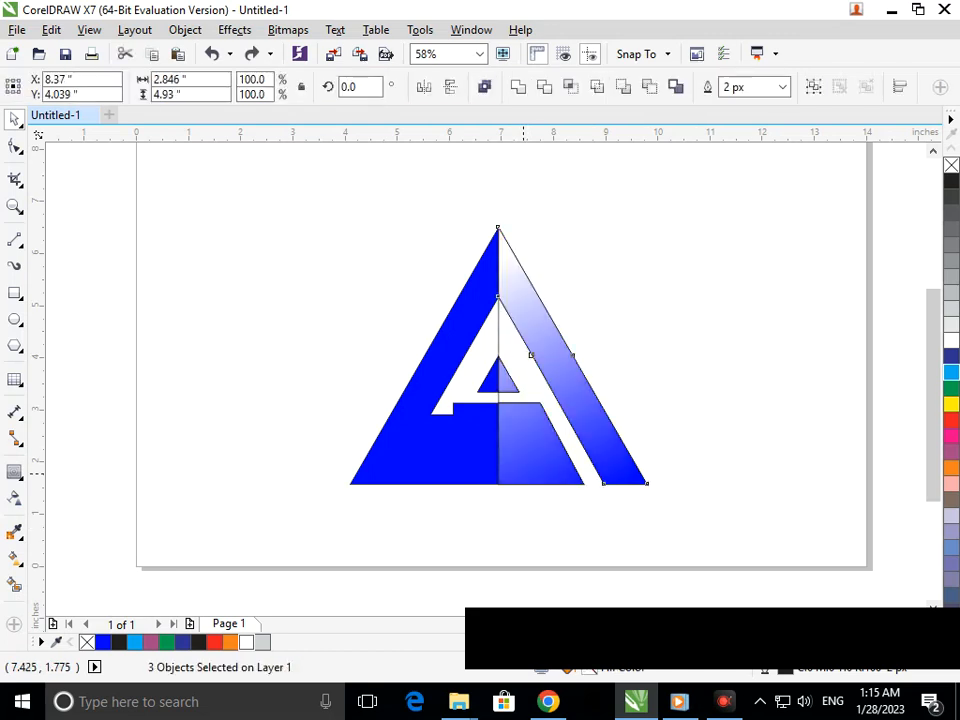
key(ctrl+z)
key(ctrl+z)
key(ctrl+z)
key(ctrl+z)
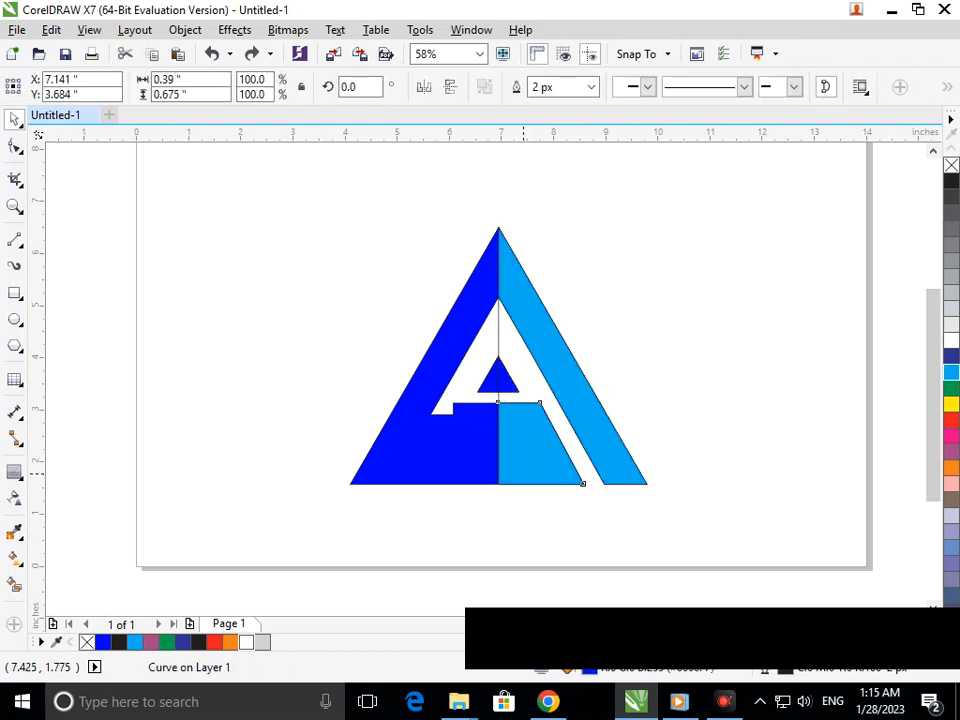
key(ctrl+z)
key(ctrl+z)
key(ctrl+z)
key(ctrl+z)
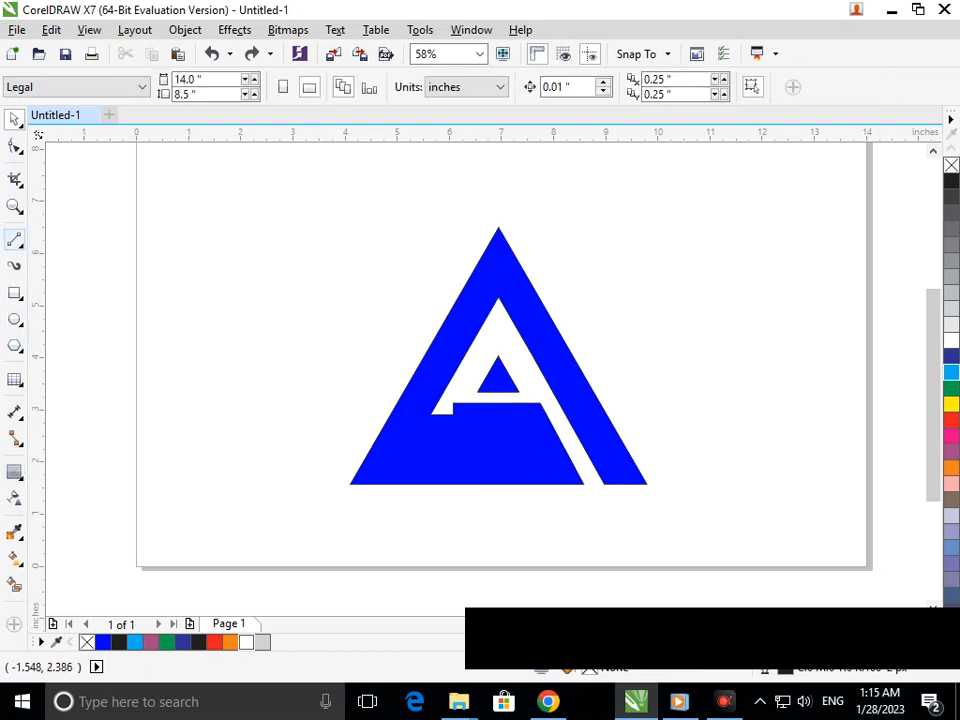
- Draw a straight vertical line about 5.05 inches long from the logo's apex down through its centre past the base
click(15, 240)
click(70, 257)
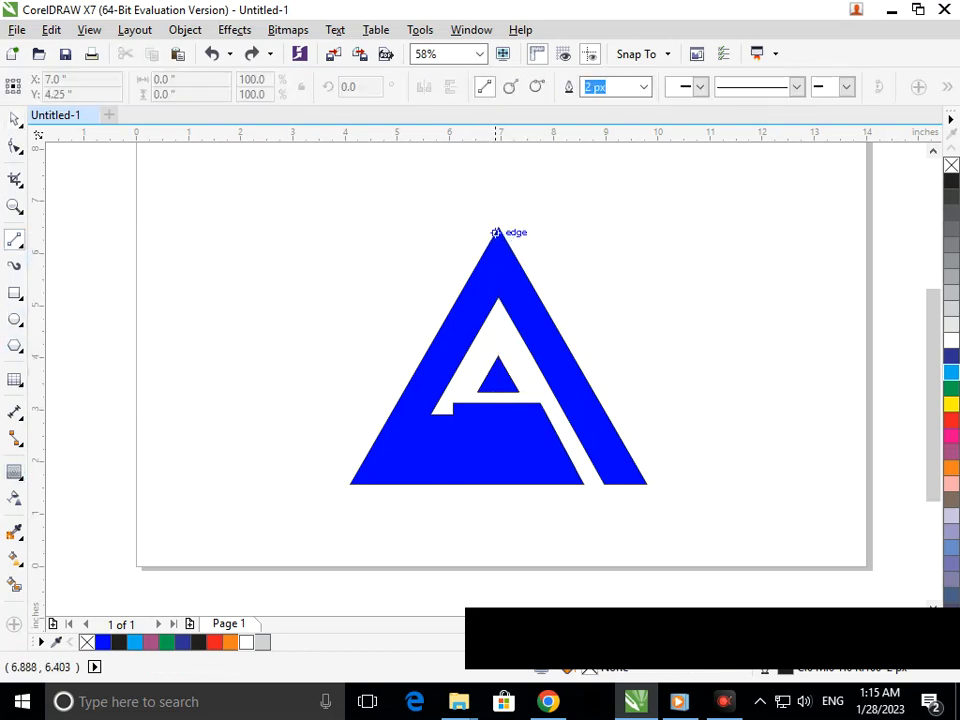
drag(498, 227, 498, 491)
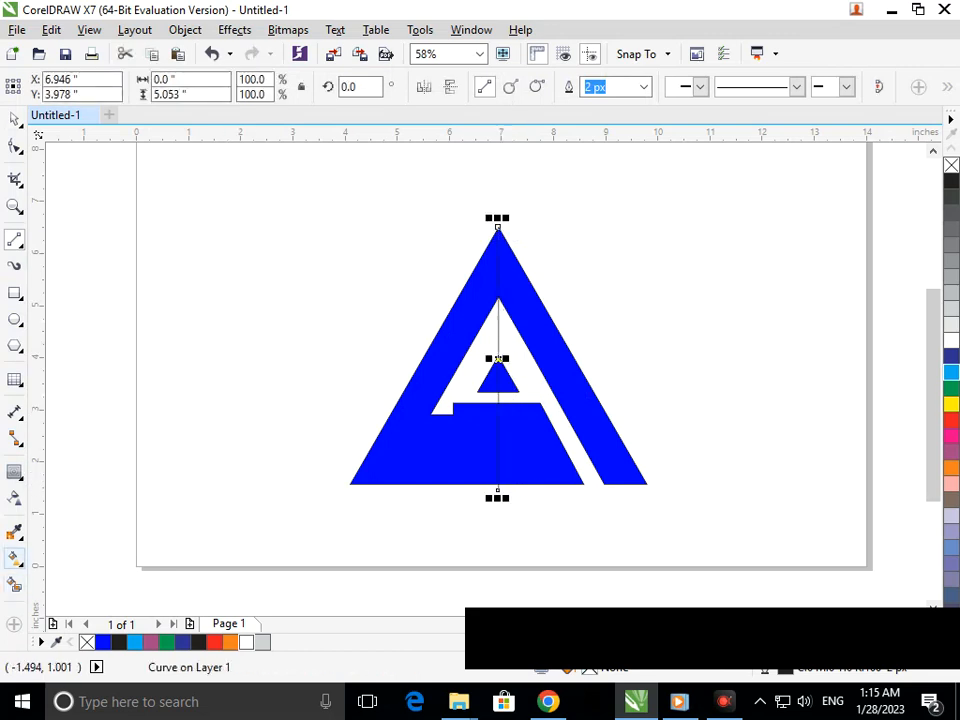
click(15, 558)
click(80, 556)
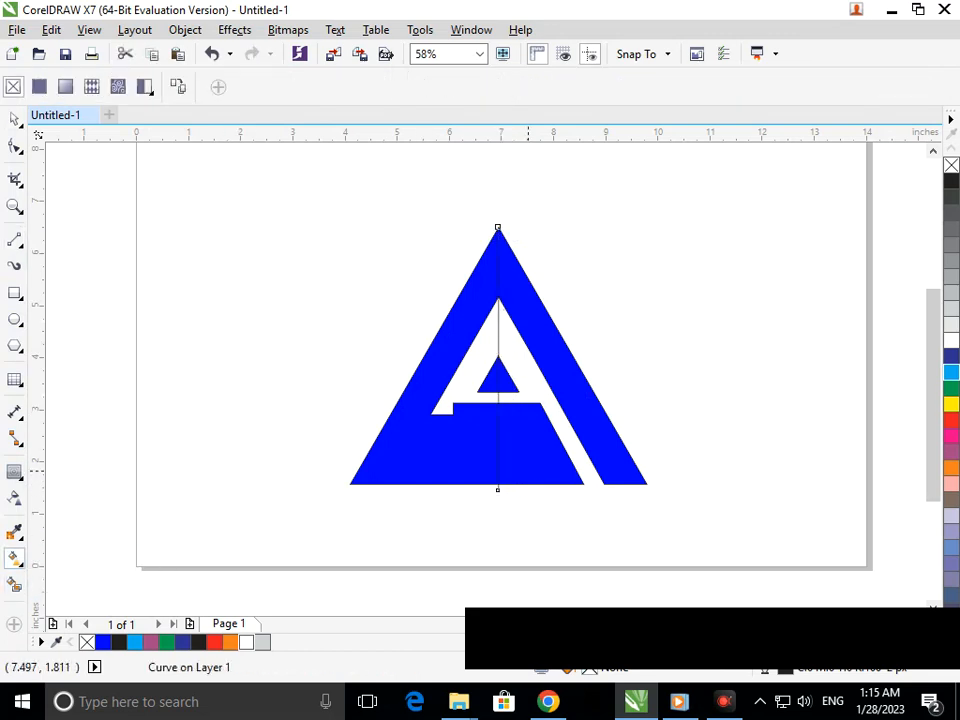
drag(639, 470, 507, 276)
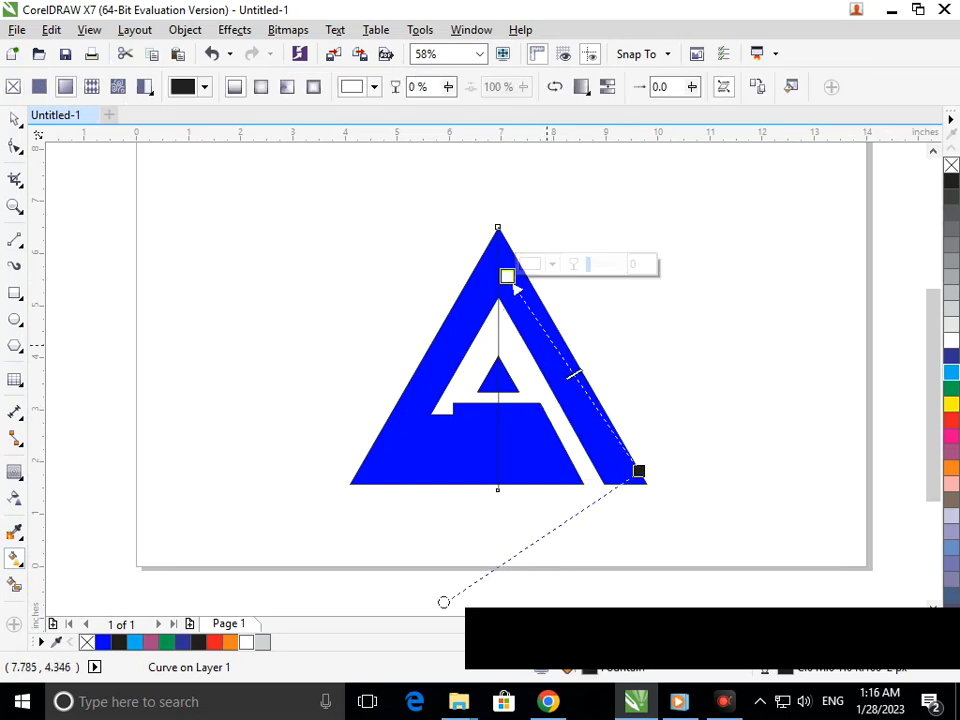
click(598, 448)
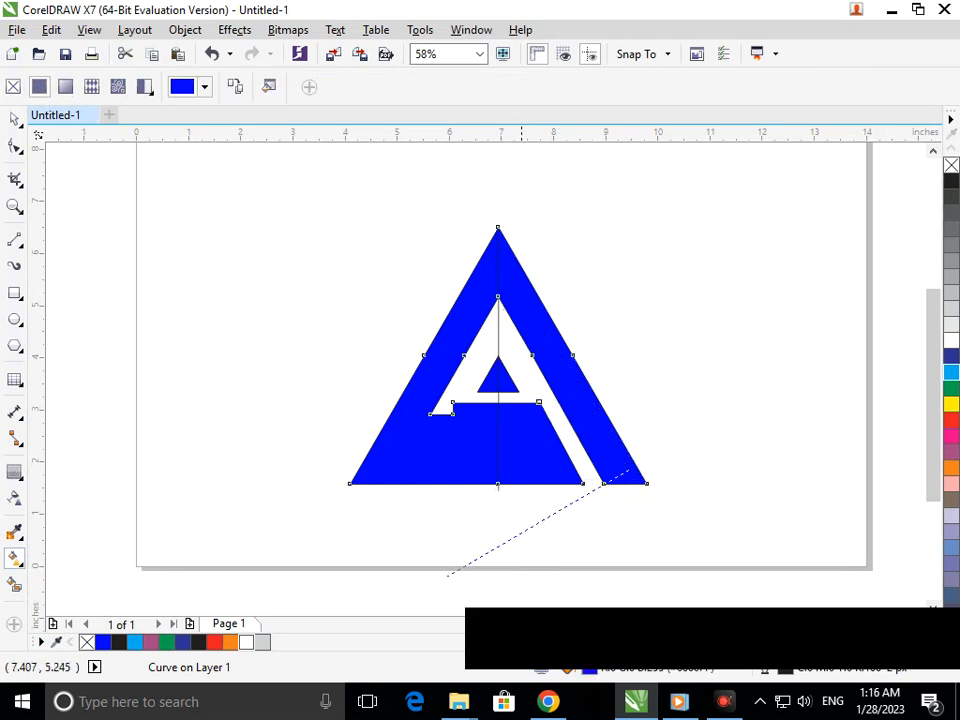
drag(522, 293, 518, 284)
key(ctrl+z)
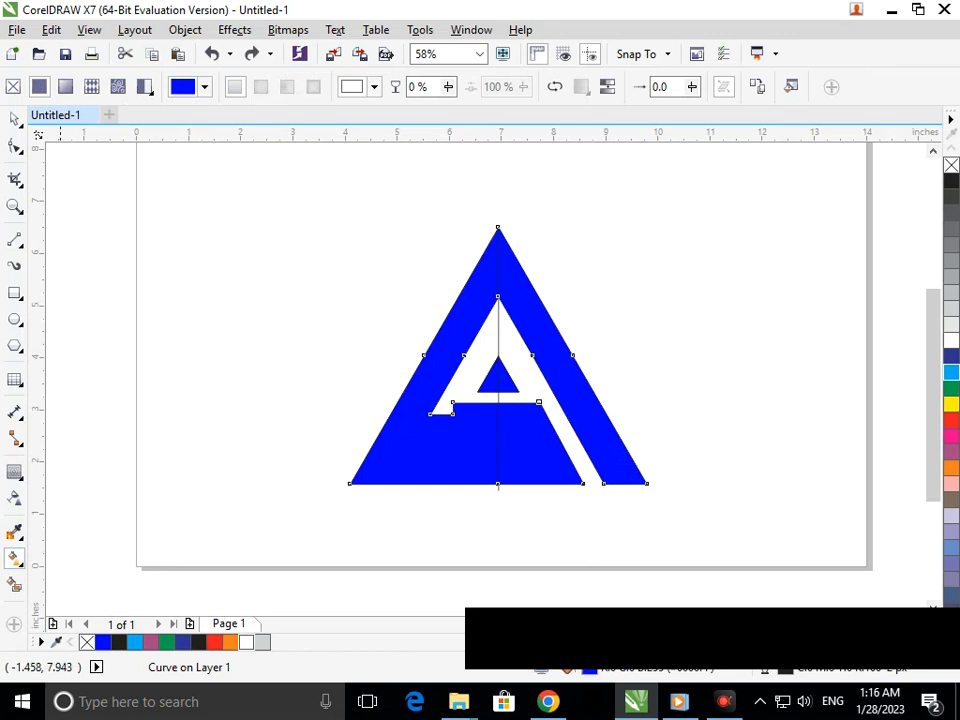
key(space)
key(Escape)
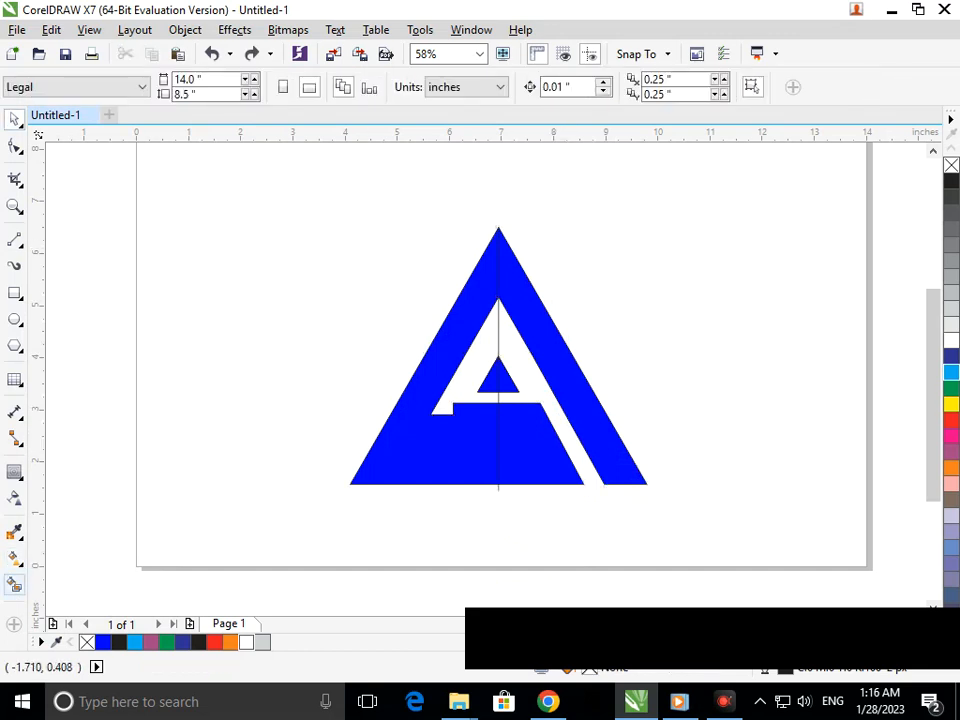
- Smart Fill the right leg, the lower block's right part and the small triangle's right half with blue
click(14, 585)
click(586, 418)
click(528, 464)
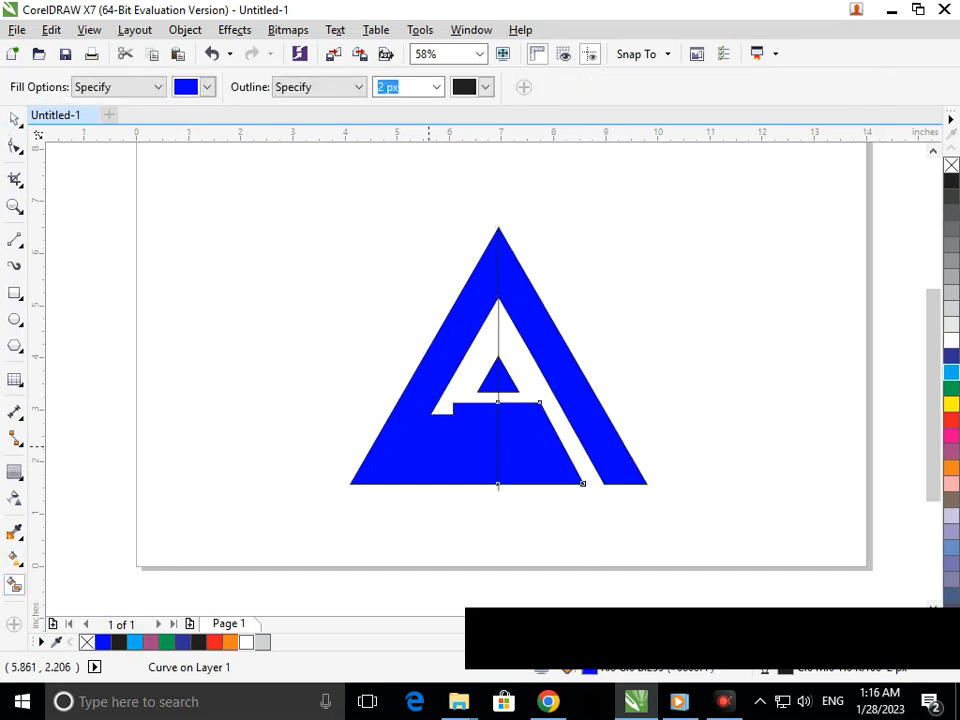
click(507, 373)
- Delete the vertical dividing line through the logo's centre
key(space)
key(Escape)
click(498, 397)
key(Delete)
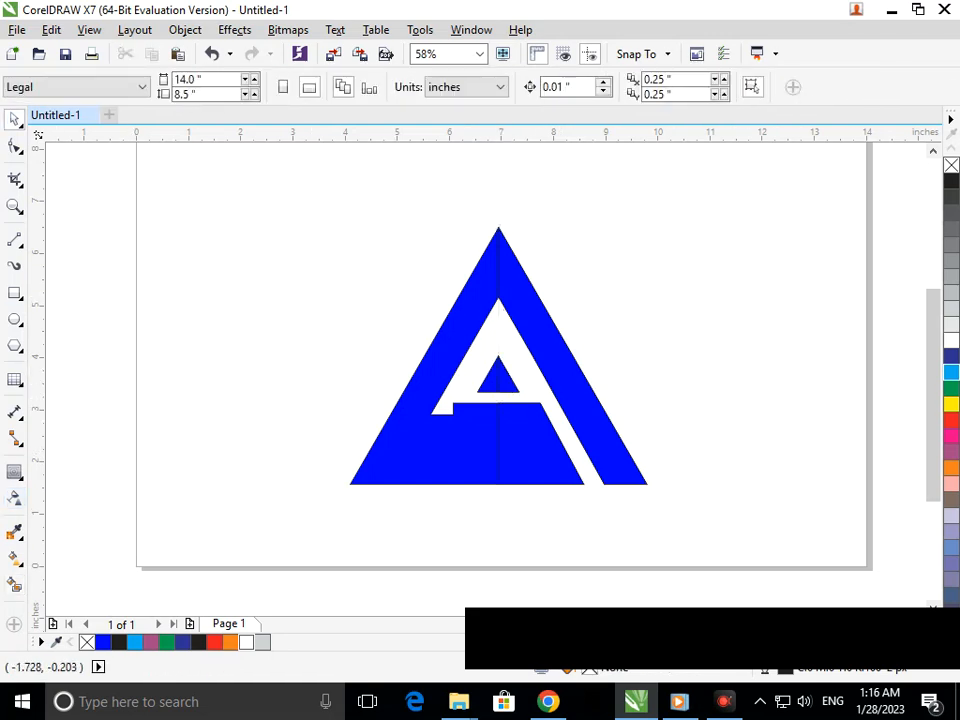
- Apply a linear gradient to the right leg, from blue at the foot to dark grey at the apex
click(15, 557)
click(94, 556)
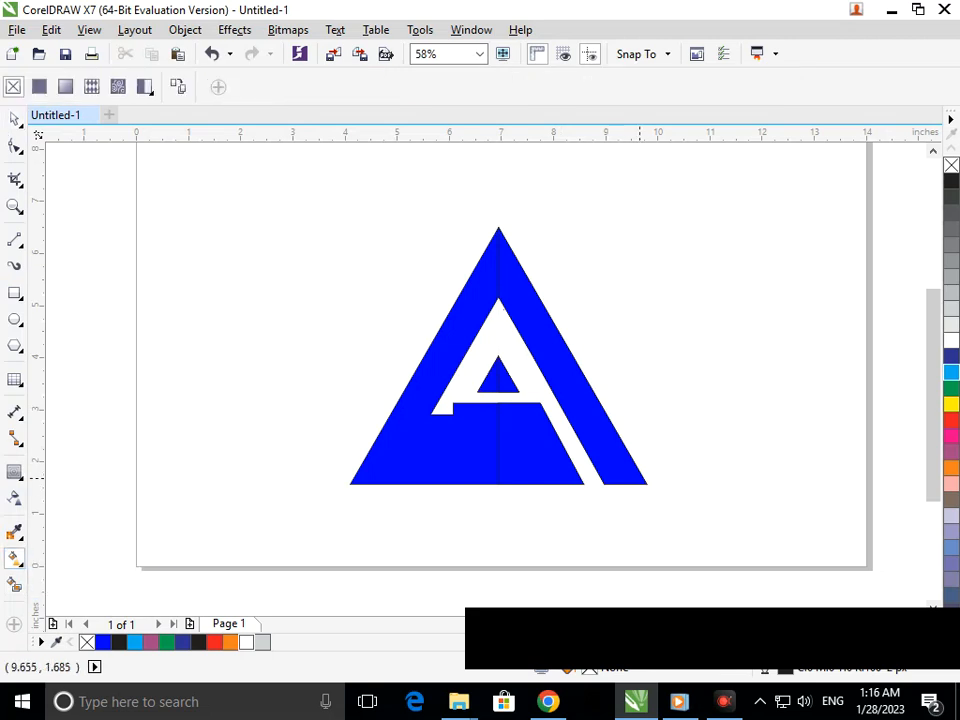
click(532, 303)
drag(632, 475, 497, 239)
click(542, 228)
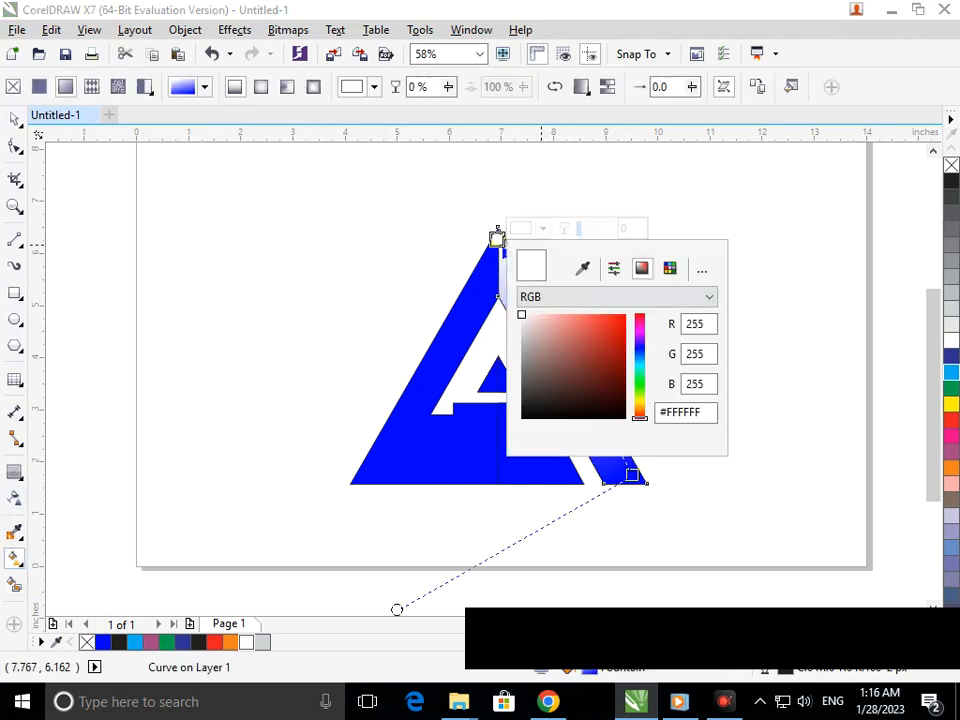
click(544, 388)
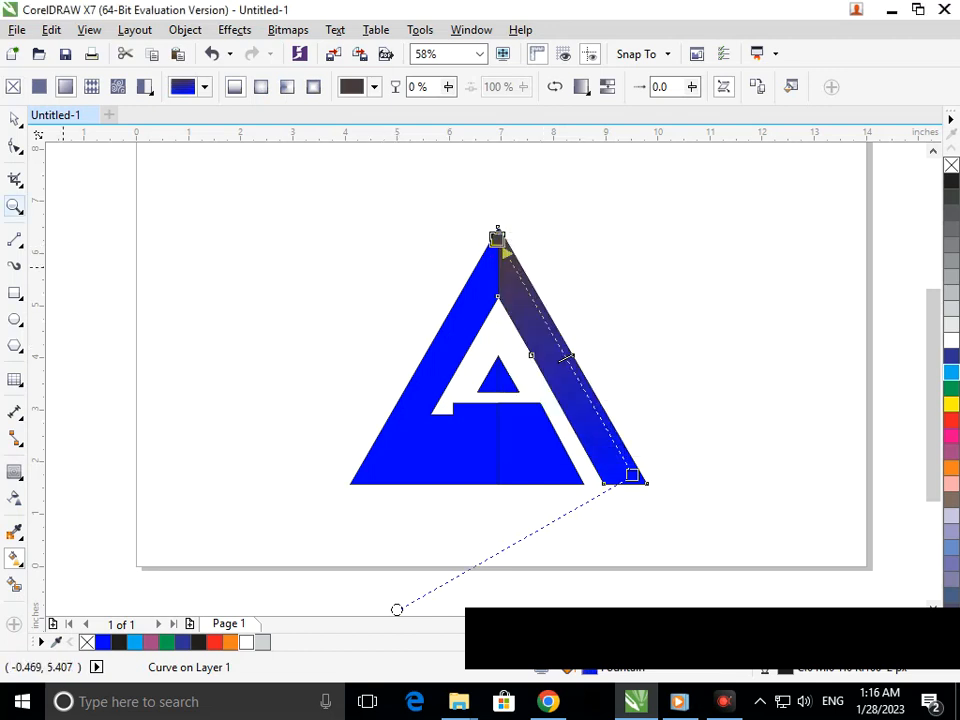
key(space)
key(Escape)
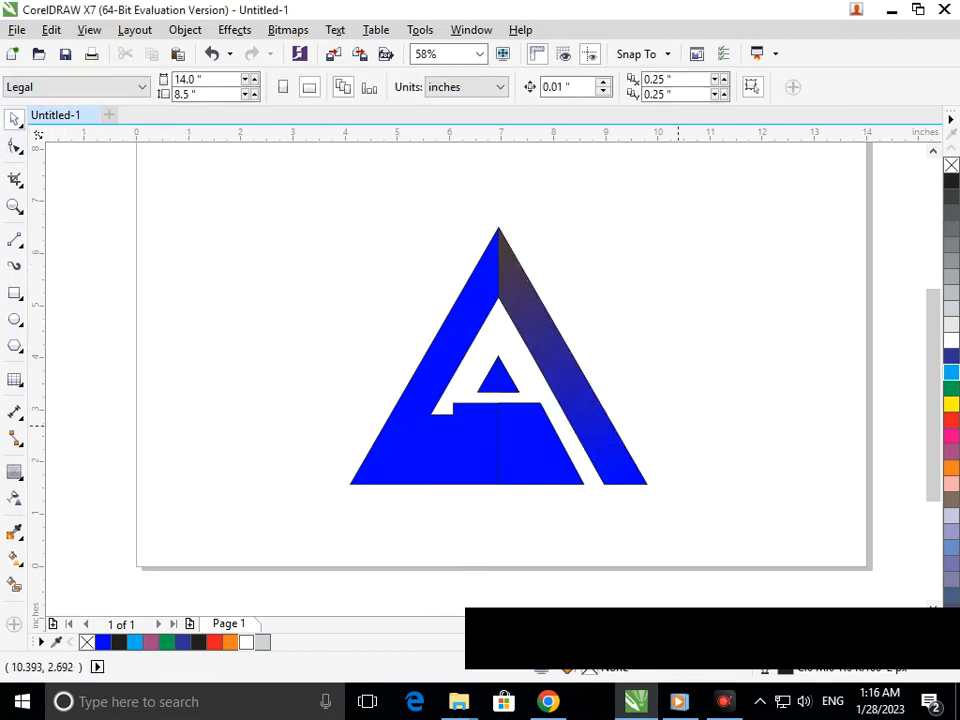
- Delete the separate blue piece on the right part of the lower block
drag(474, 447, 438, 454)
key(ctrl+z)
click(489, 497)
drag(518, 473, 485, 499)
key(Delete)
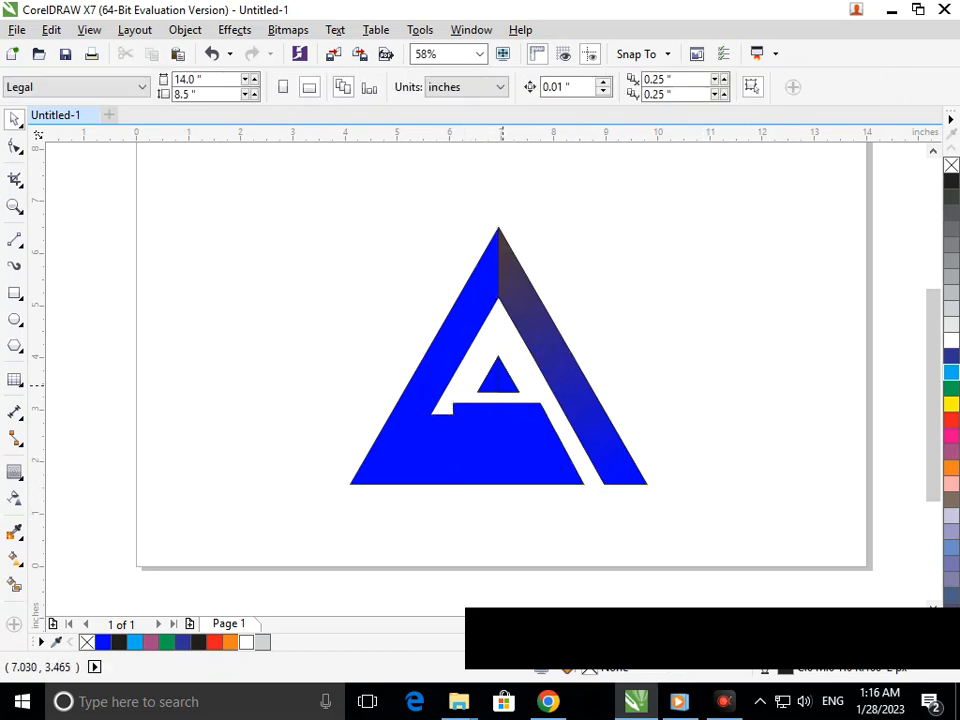
- Fill the small triangle's right half with a dark navy shade of blue
click(503, 382)
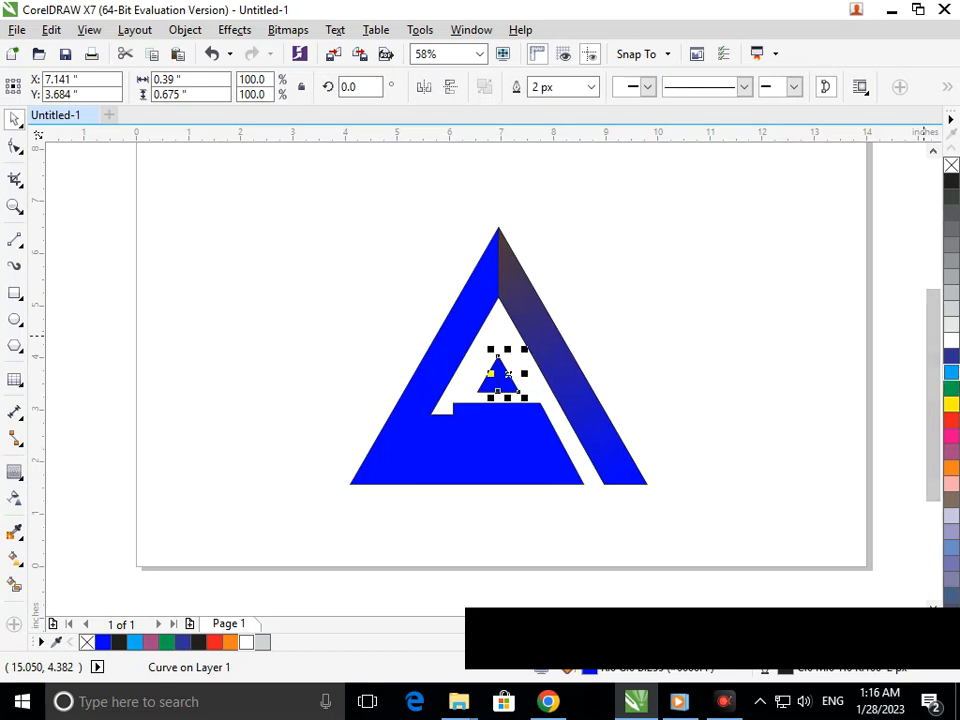
click(951, 356)
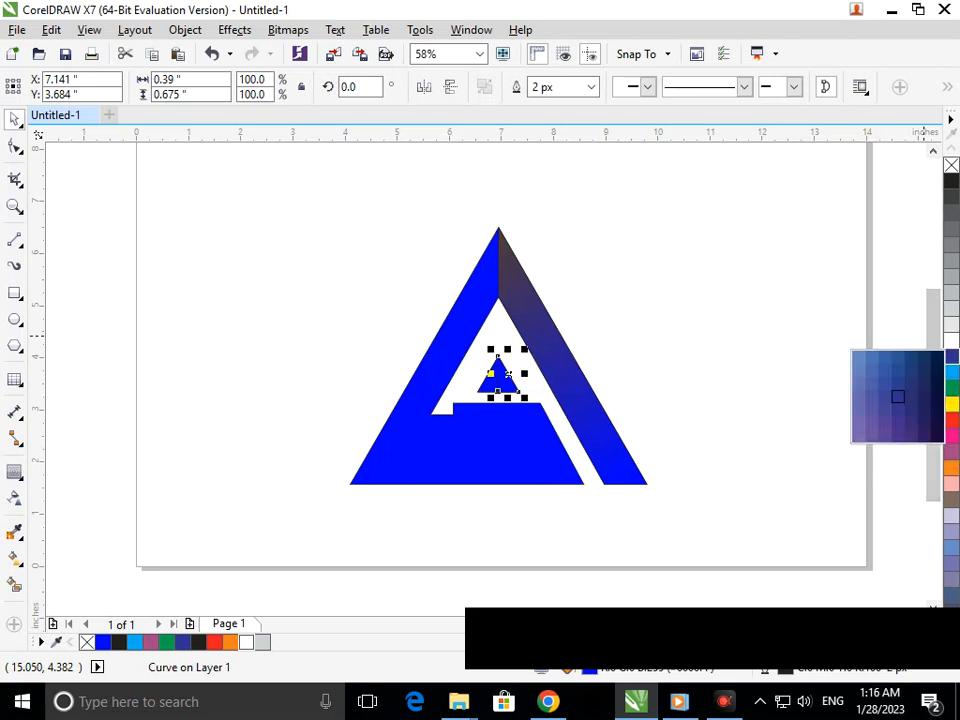
click(924, 422)
click(748, 442)
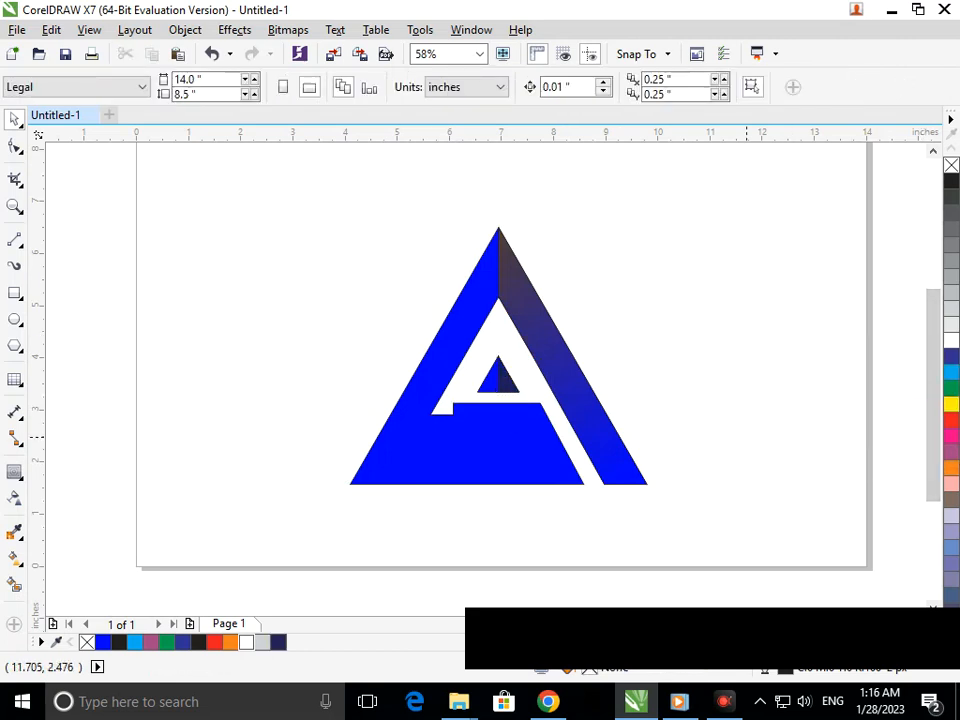
- Smart Fill the left leg with the lower block as its own piece and colour it orange
drag(398, 343, 607, 484)
scroll(417, 396, down, 2)
drag(405, 420, 339, 426)
key(ctrl+z)
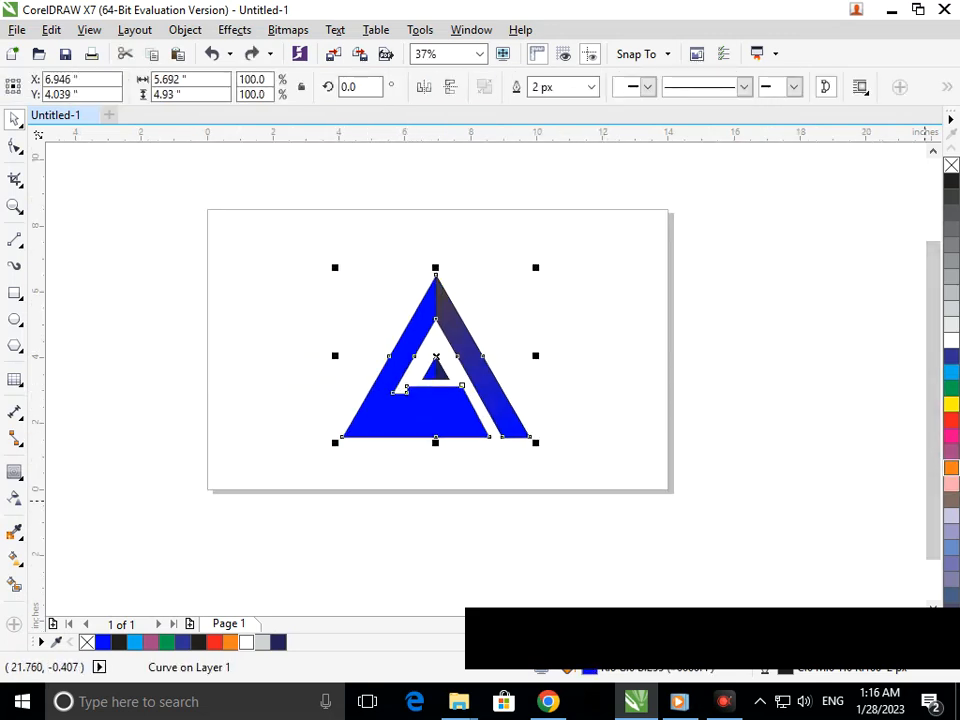
click(15, 585)
click(405, 419)
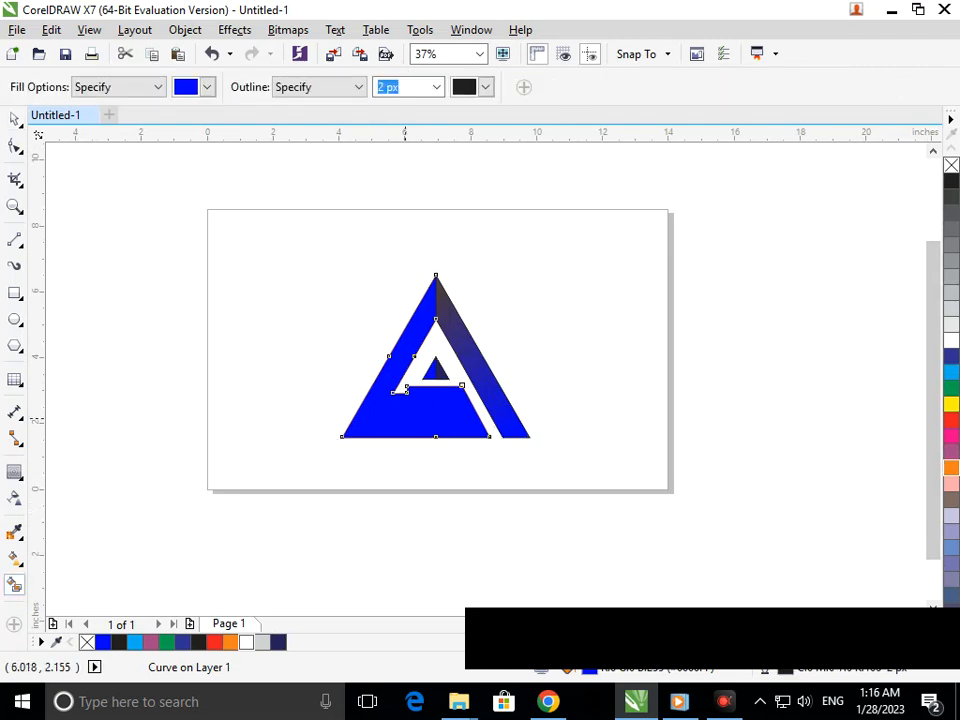
click(951, 467)
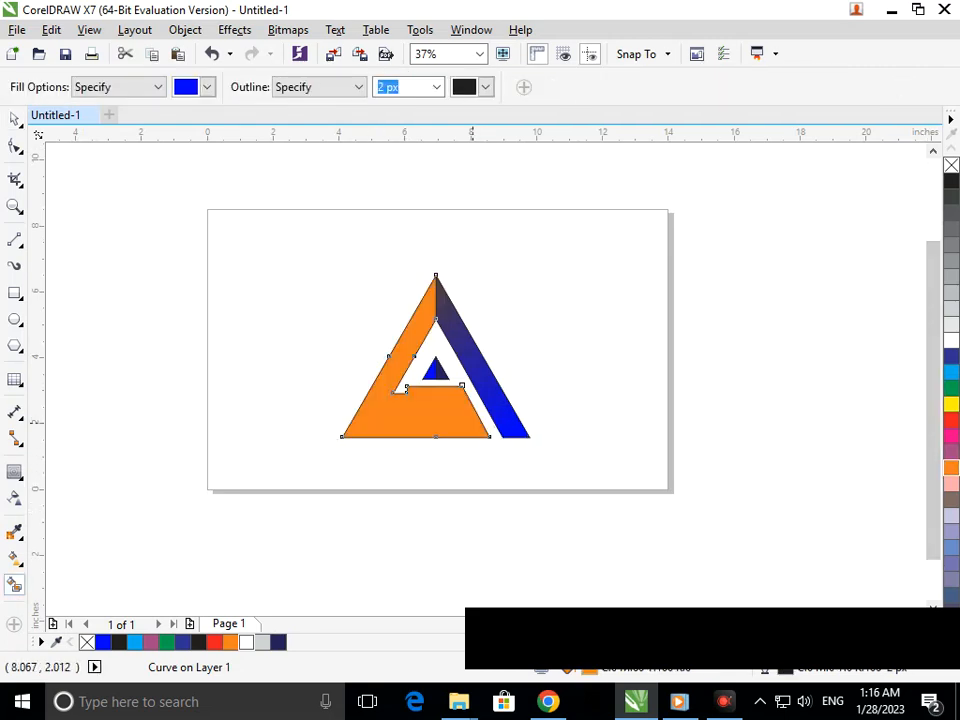
click(15, 119)
click(176, 275)
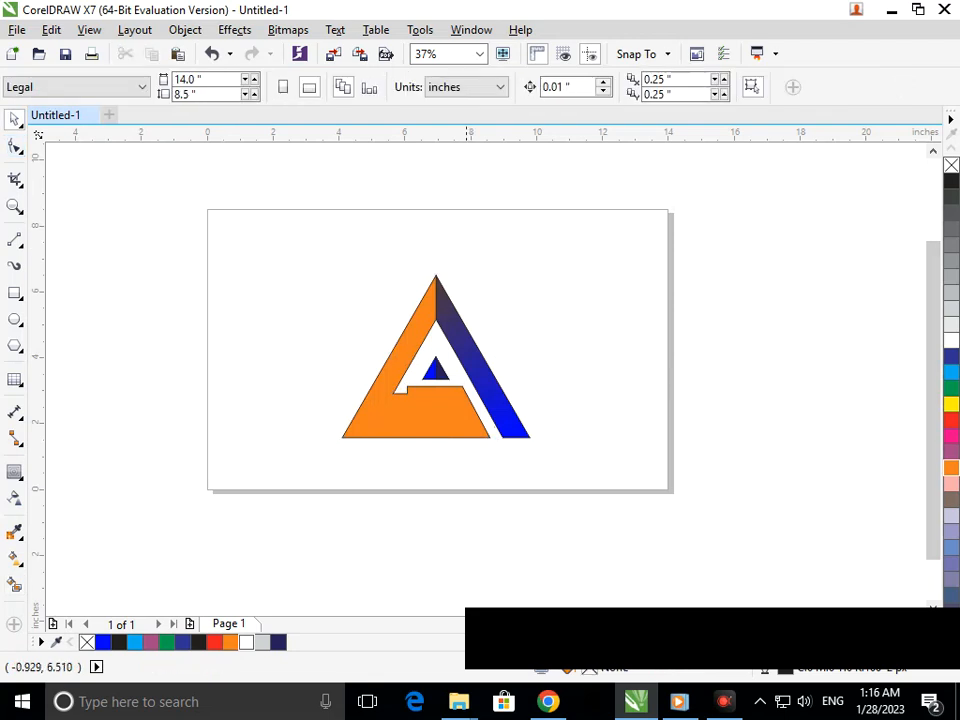
- Fill the logo's right leg with red, undoing any test move
key(F3)
drag(297, 276, 622, 484)
drag(570, 421, 600, 419)
key(ctrl+z)
click(951, 419)
click(723, 460)
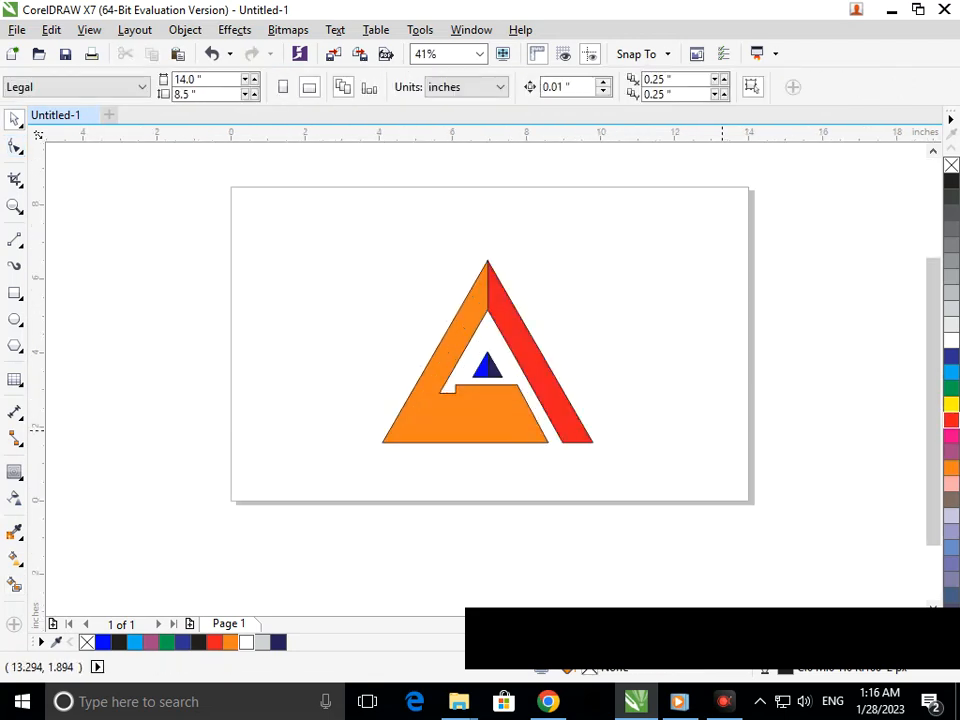
- Fill the small triangle's left half with orange and its right half with red
scroll(540, 392, up, 3)
drag(363, 341, 335, 337)
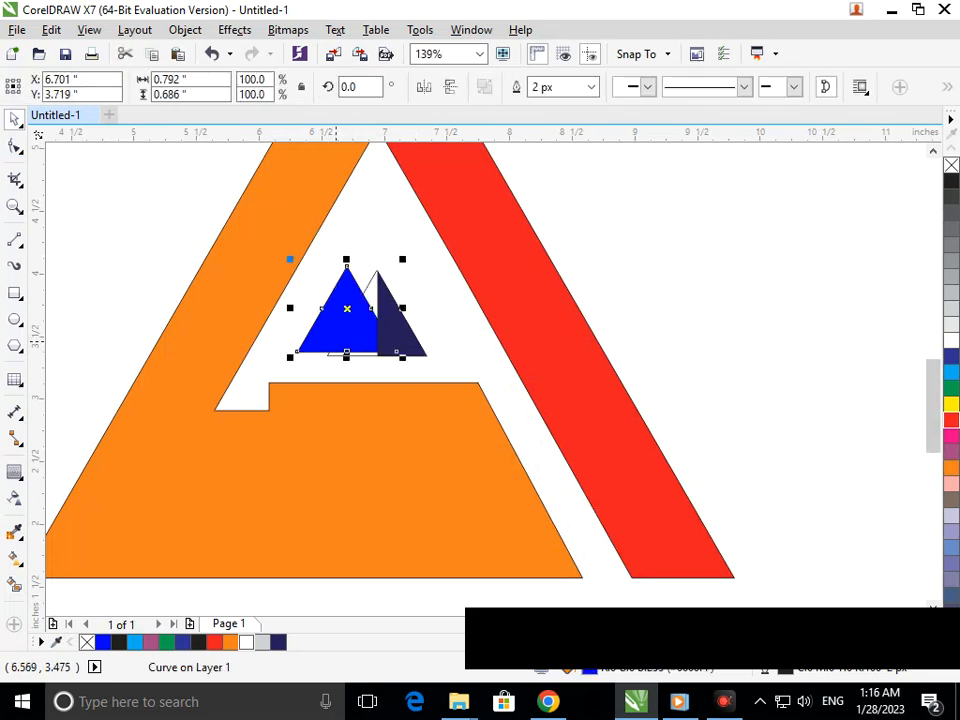
key(ctrl+z)
click(951, 468)
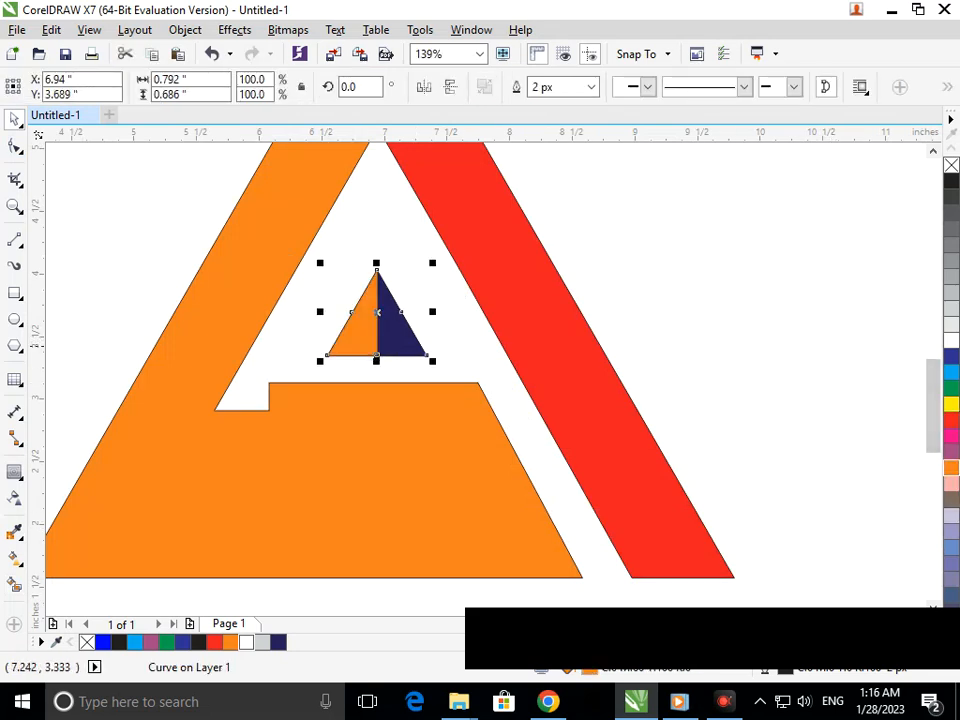
click(402, 342)
click(951, 420)
click(673, 431)
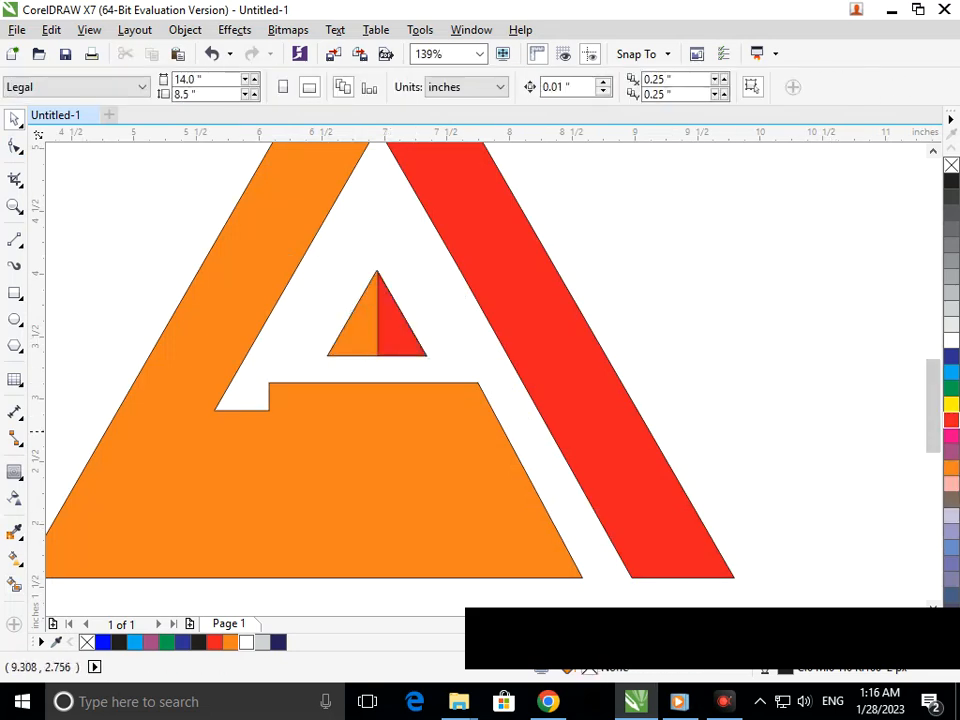
- Select the whole logo and scale it down proportionally to about 71.5%
drag(410, 376, 500, 385)
scroll(532, 386, down, 3)
drag(301, 232, 688, 491)
drag(600, 449, 570, 422)
- Move the logo up to the page's upper edge and place a duplicate of it directly below
drag(487, 354, 485, 255)
drag(506, 308, 419, 457)
right_click(509, 454)
- Fill the left leg and lower block of the lower logo with light blue
click(459, 469)
key(ctrl+z)
click(951, 373)
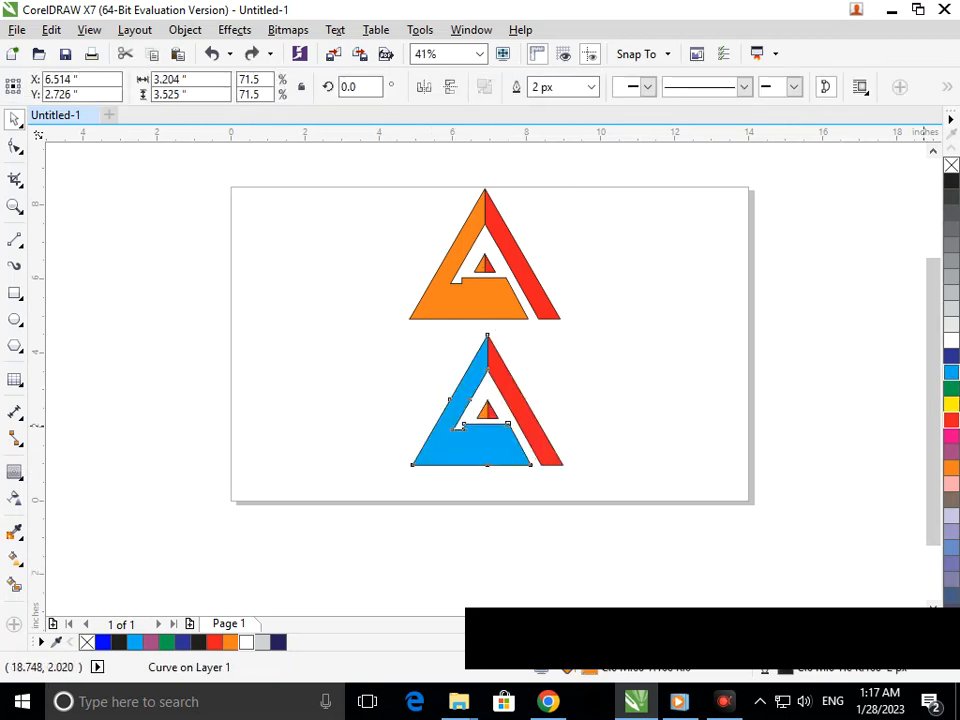
click(693, 492)
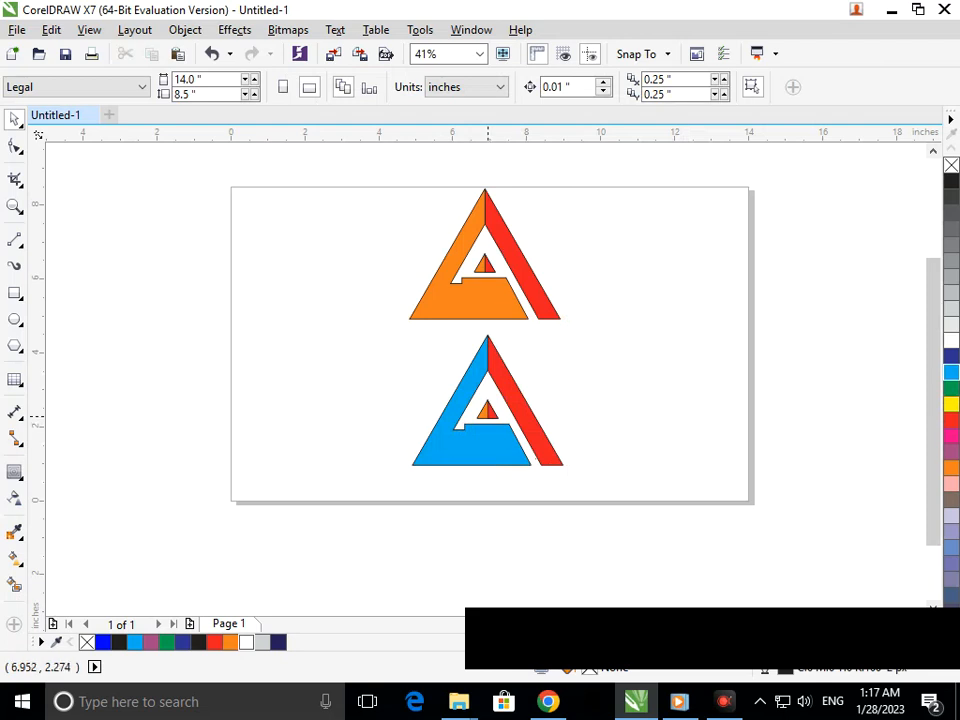
- In the lower logo, fill the small triangle's left half with light blue and the right leg with Purple
click(487, 414)
key(Delete)
drag(500, 400, 561, 407)
key(ctrl+z)
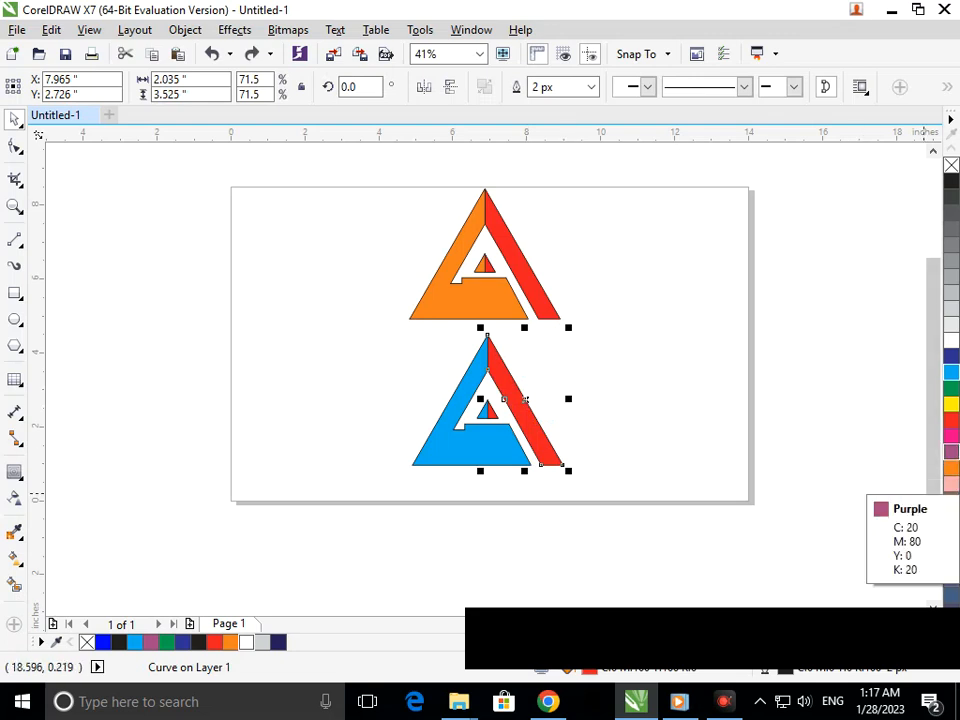
click(951, 451)
- Fill the right half of the lower logo's small triangle with Purple
click(453, 365)
key(F2)
drag(455, 366, 609, 479)
click(339, 348)
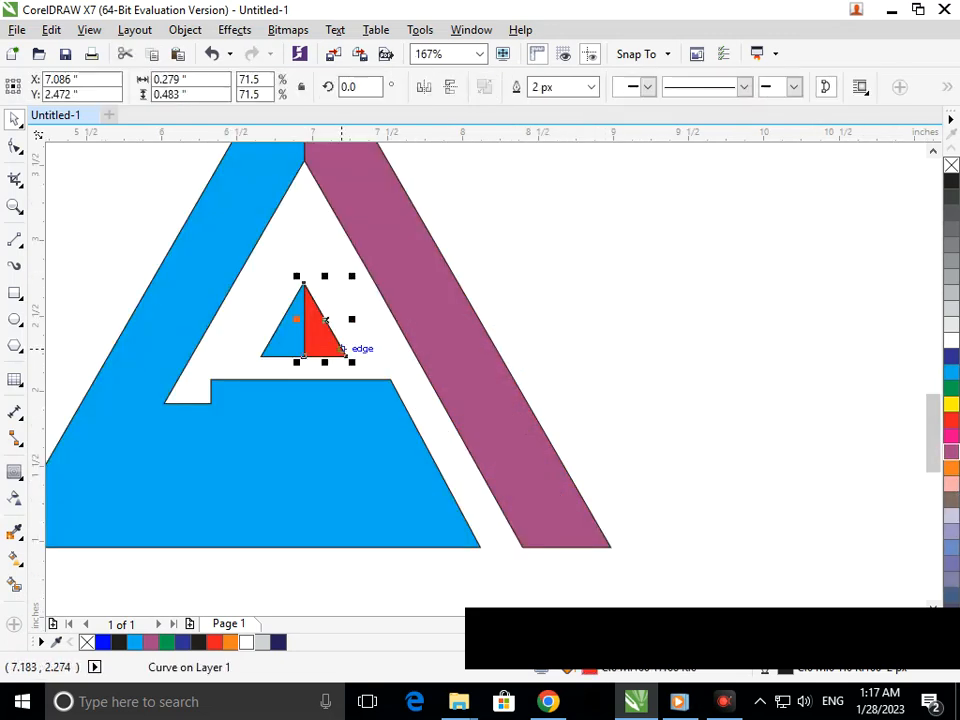
click(951, 451)
key(Escape)
key(F3)
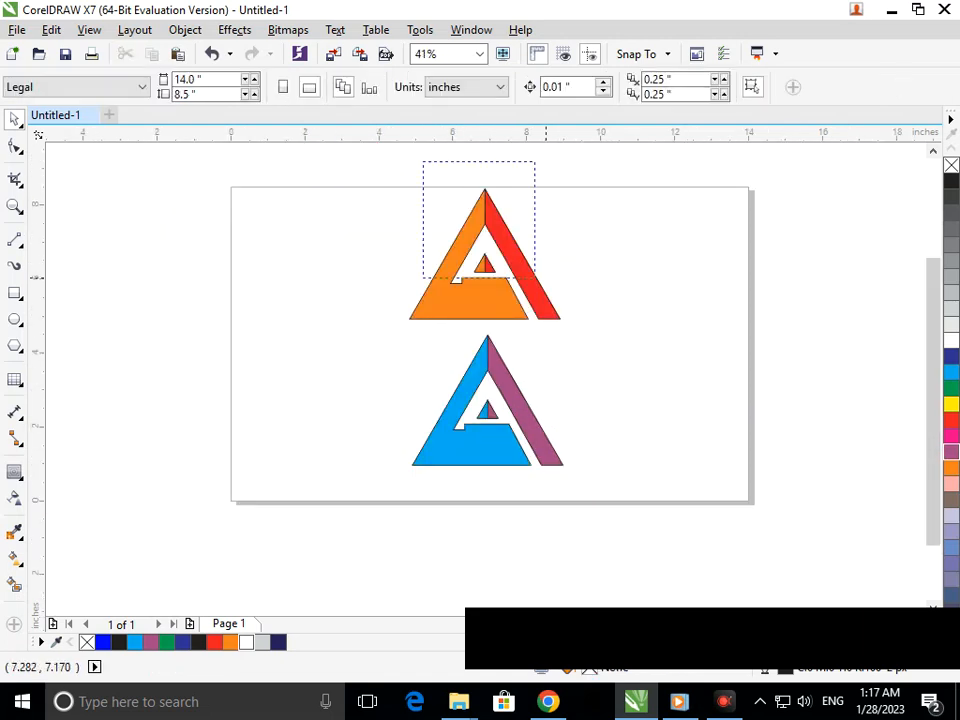
- Apply a linear fountain fill to the upper logo's red right leg, running from its foot up to the apex
scroll(548, 175, up, 3)
scroll(536, 487, up, 1)
scroll(486, 382, down, 1)
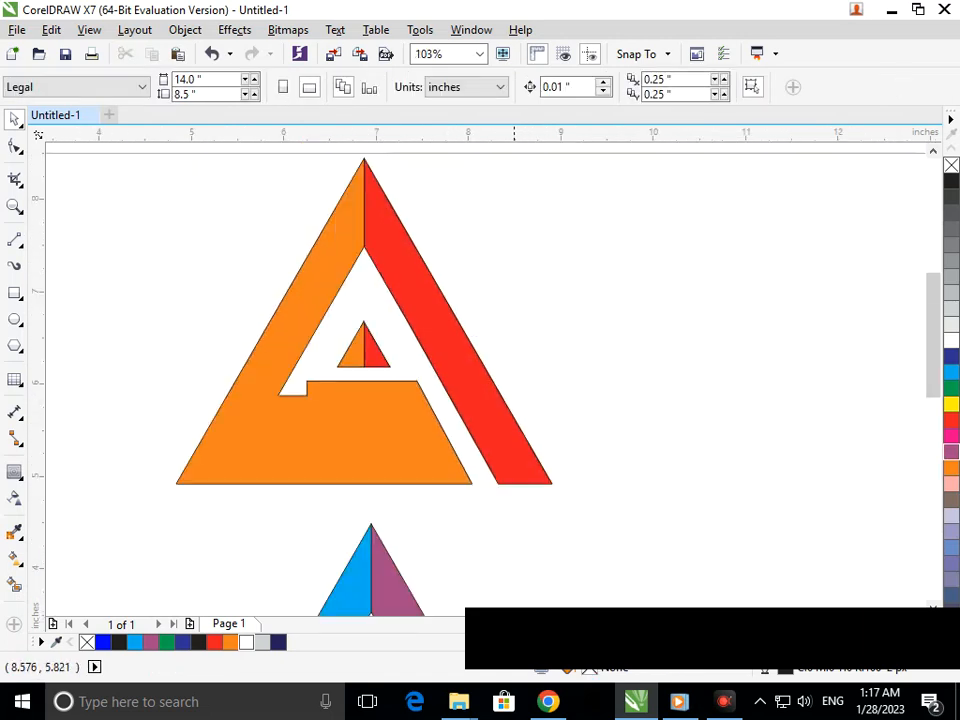
drag(505, 404, 534, 399)
key(ctrl+z)
click(18, 561)
click(85, 557)
drag(546, 475, 372, 170)
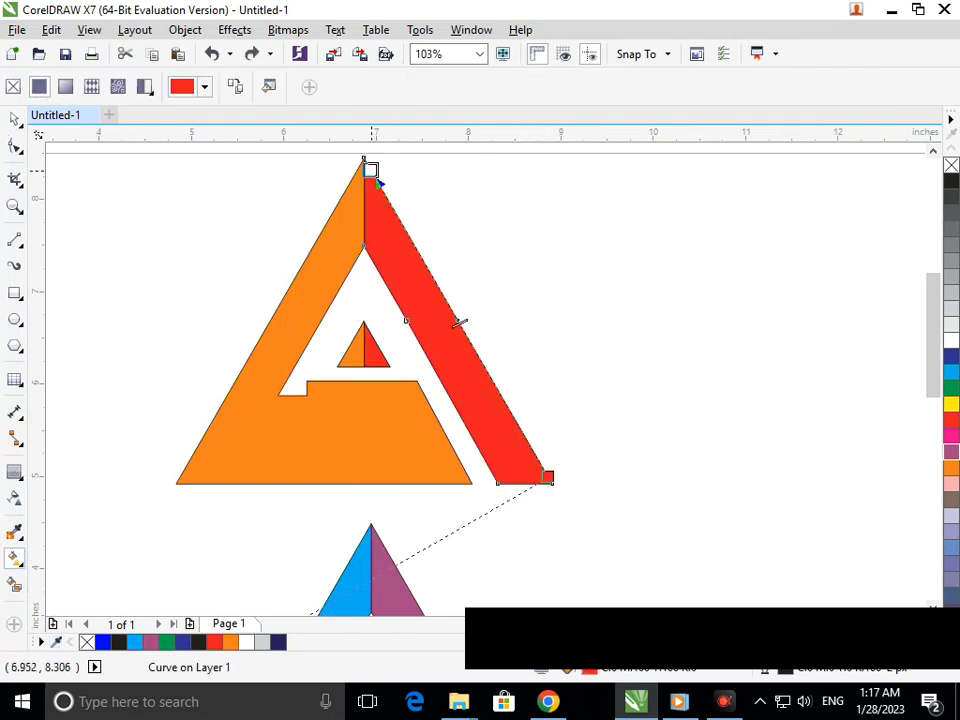
- Set the apex end of the upper logo's right-leg gradient to dark grey and deselect the leg
click(395, 158)
mouse_move(418, 317)
mouse_down()
mouse_move(405, 295)
mouse_move(409, 309)
mouse_up()
click(440, 417)
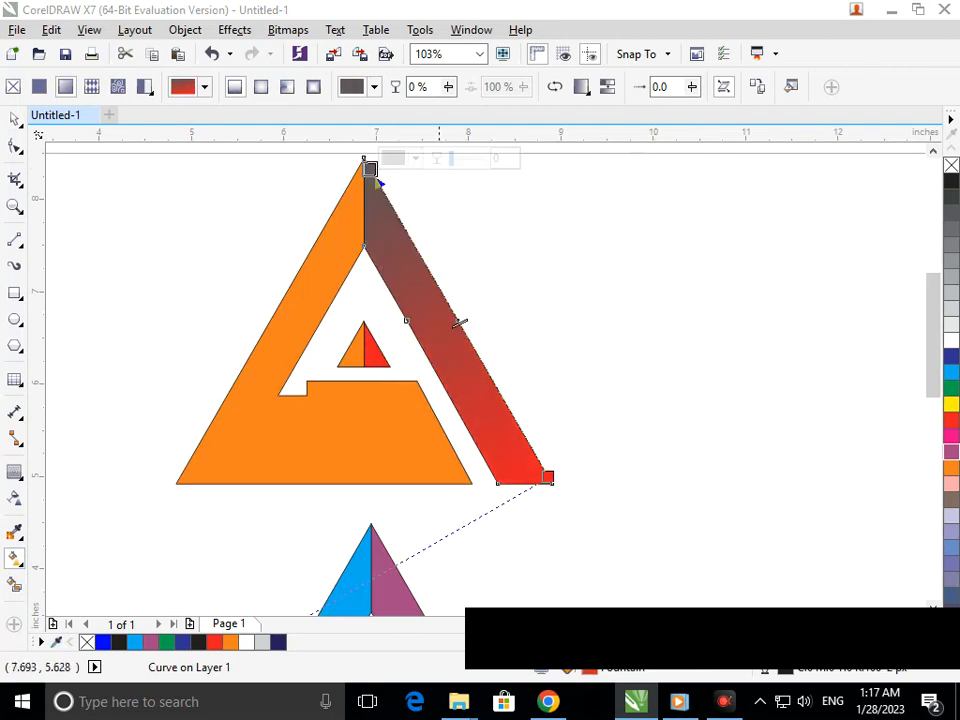
right_click(518, 416)
mouse_move(564, 448)
click(14, 119)
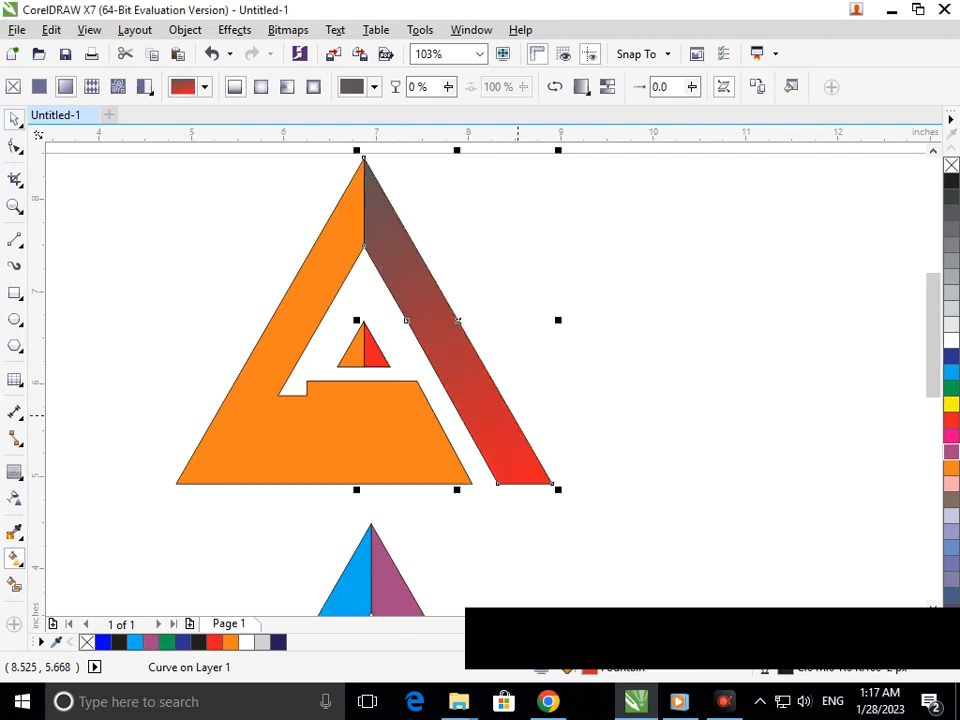
click(137, 209)
- Apply a linear fountain fill to the lower logo's purple right leg, running from its foot up towards the apex
scroll(384, 326, down, 1)
scroll(485, 380, down, 1)
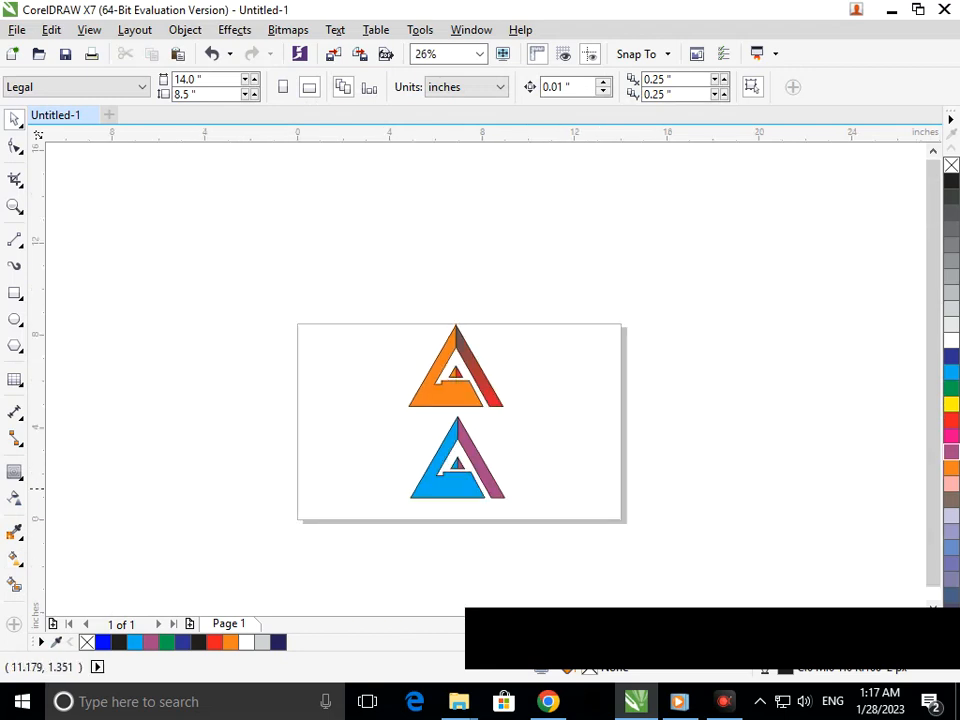
scroll(425, 495, up, 2)
click(712, 488)
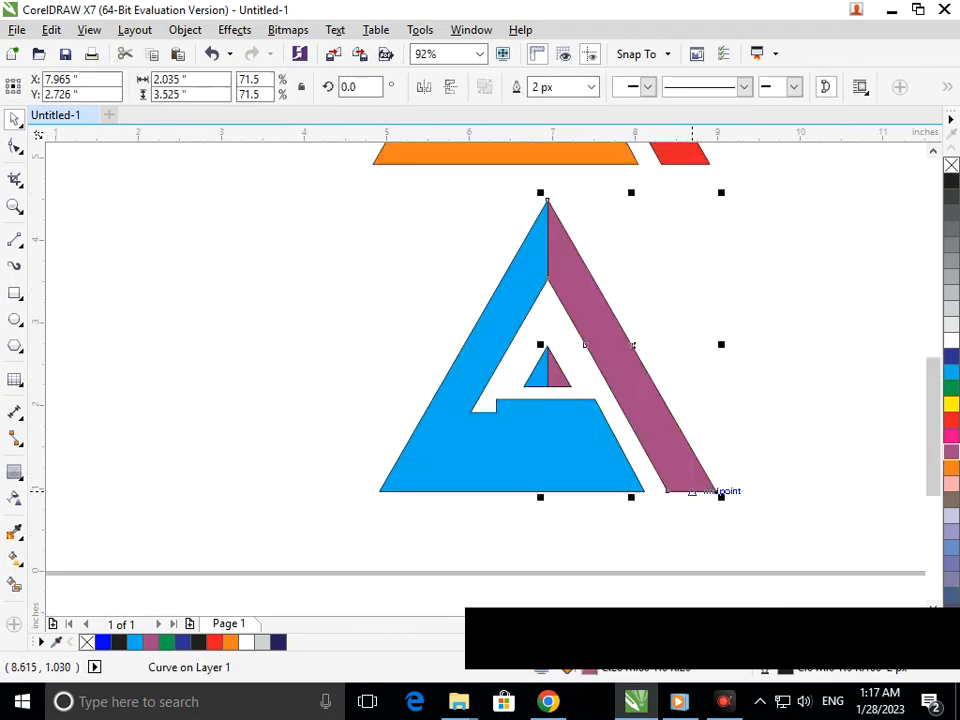
click(20, 564)
click(92, 557)
drag(685, 483, 559, 250)
- Set the upper end of the lower logo's right-leg gradient to dark grey #3B3A3A and deselect the leg
click(604, 238)
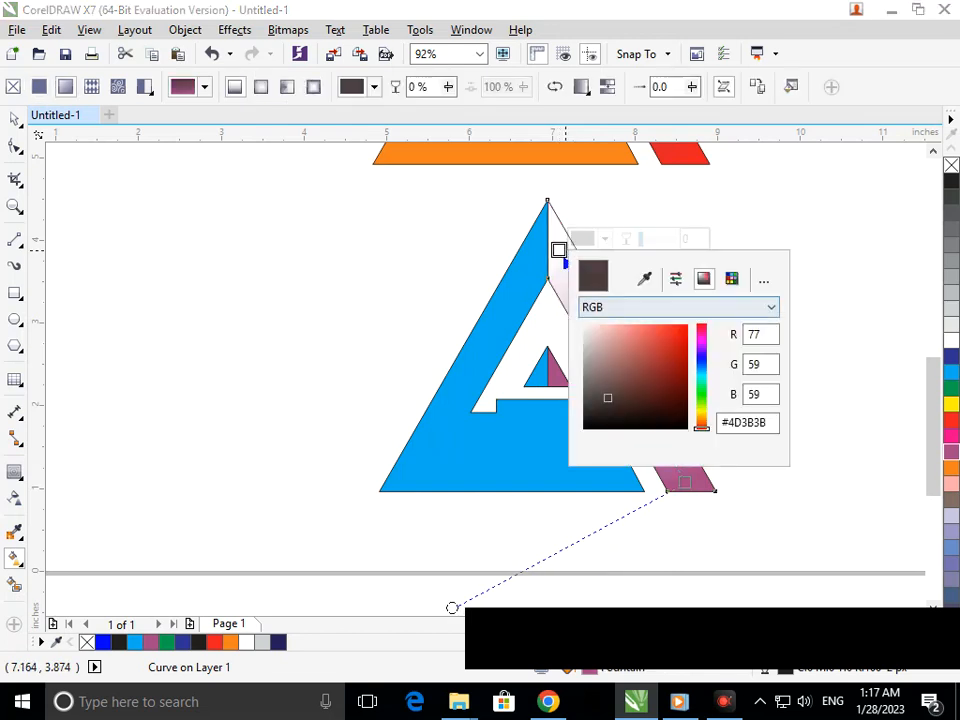
click(585, 404)
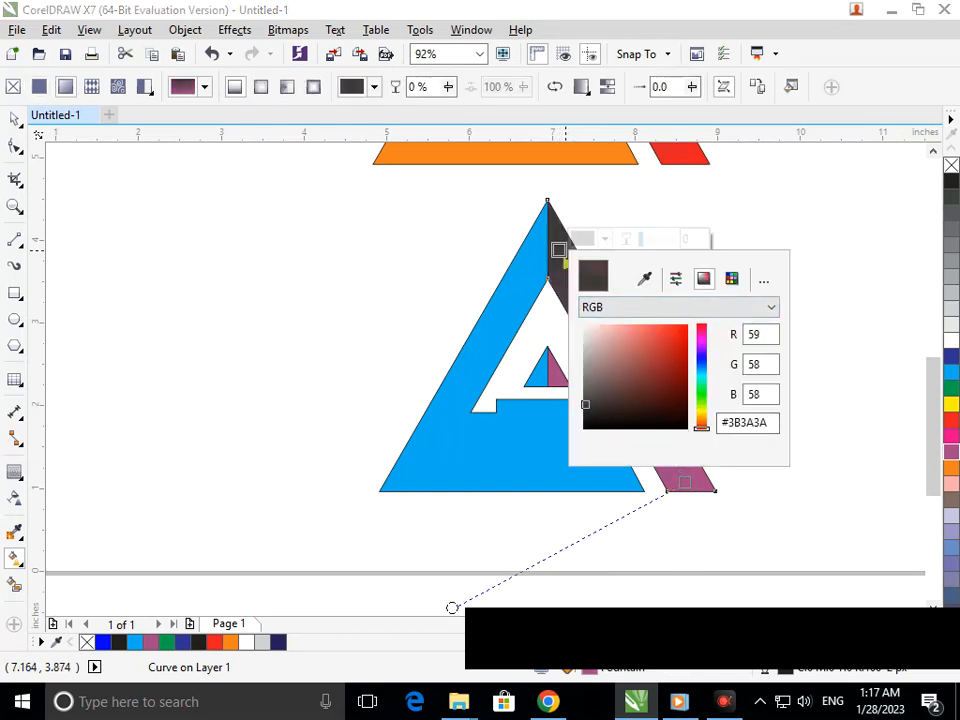
click(252, 324)
click(14, 119)
click(431, 394)
- Switch the Legal page holding both logos to portrait orientation
scroll(487, 401, down, 3)
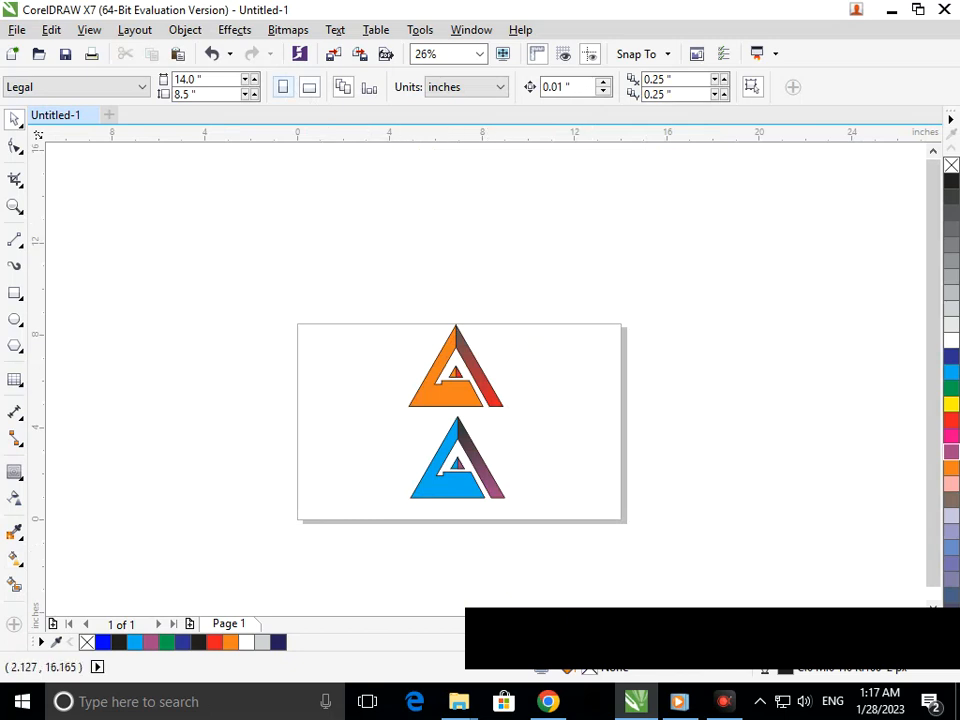
click(282, 87)
drag(423, 312, 601, 561)
drag(342, 250, 594, 590)
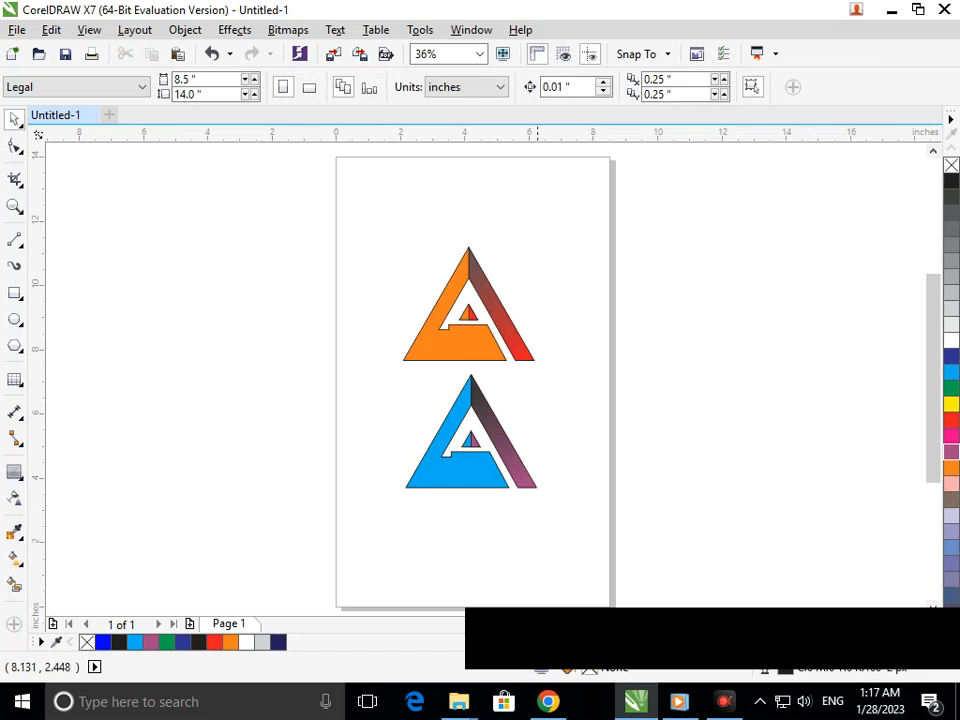
drag(284, 195, 713, 564)
scroll(536, 378, down, 1)
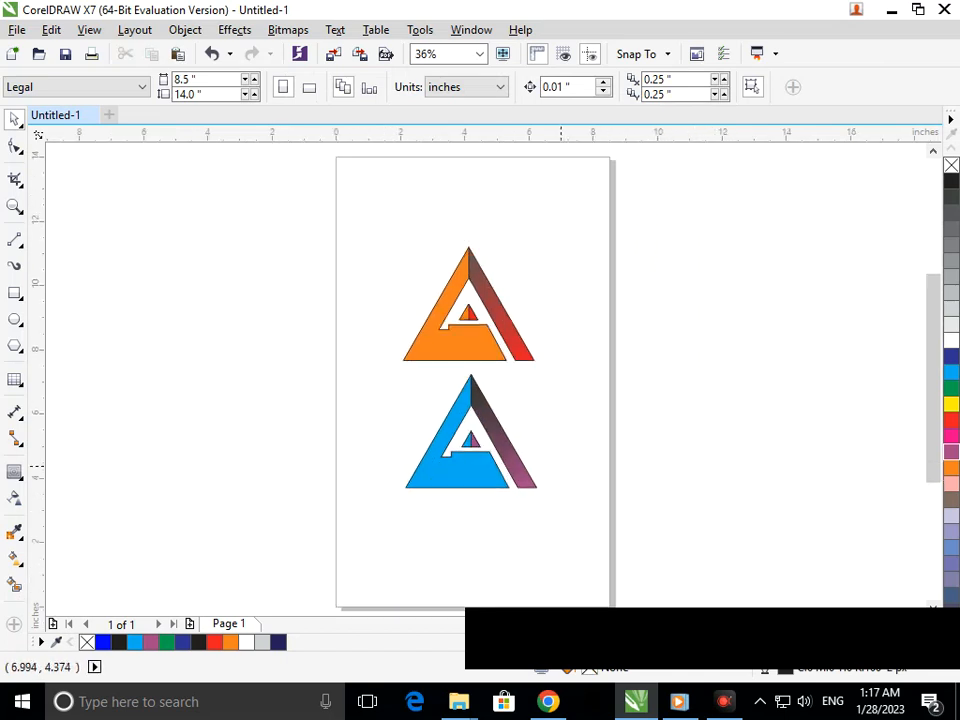